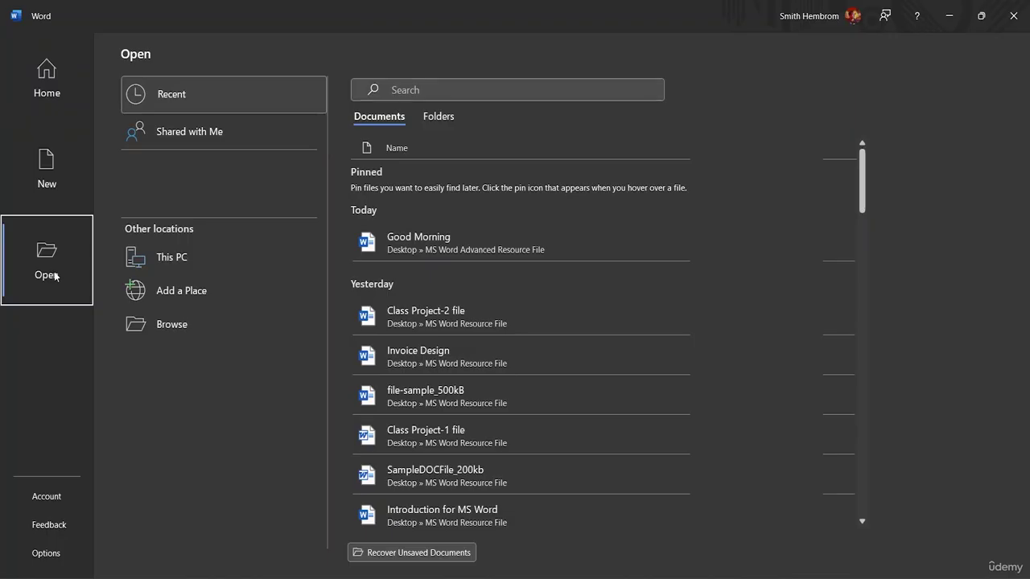
Step: Browse to Desktop > MS Word Advanced Resource File, open file-sample_500kB and enable editing
{"action": "left_click", "coordinate": [145, 267]}
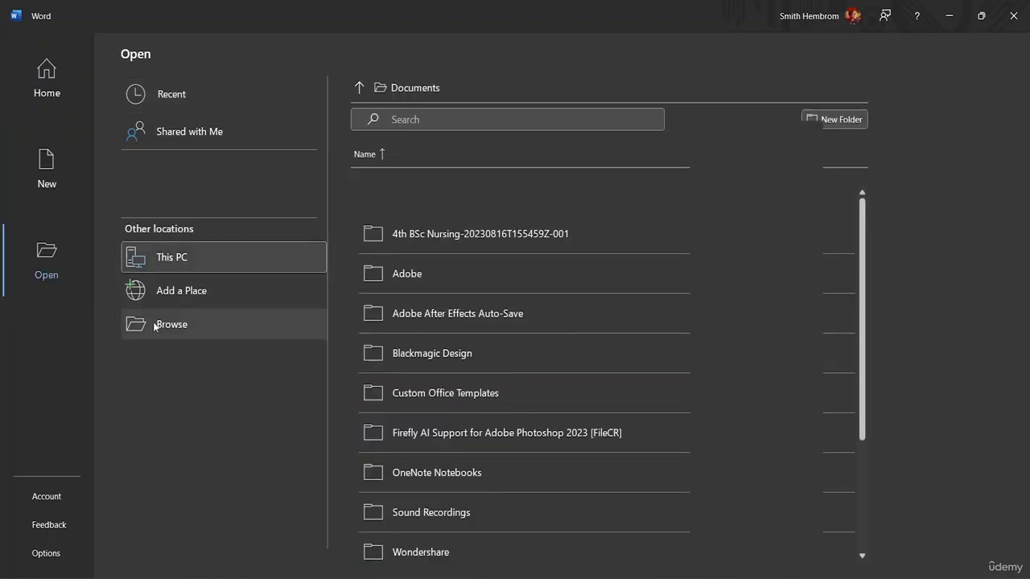
{"action": "left_click", "coordinate": [153, 325]}
{"action": "left_click", "coordinate": [108, 254]}
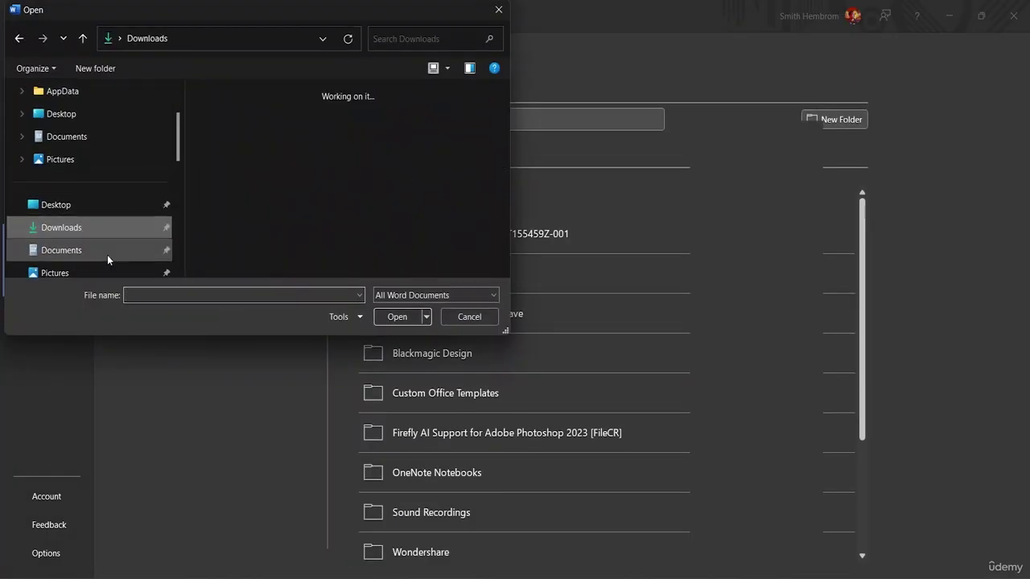
{"action": "scroll", "coordinate": [104, 209], "scroll_direction": "down", "scroll_amount": 5}
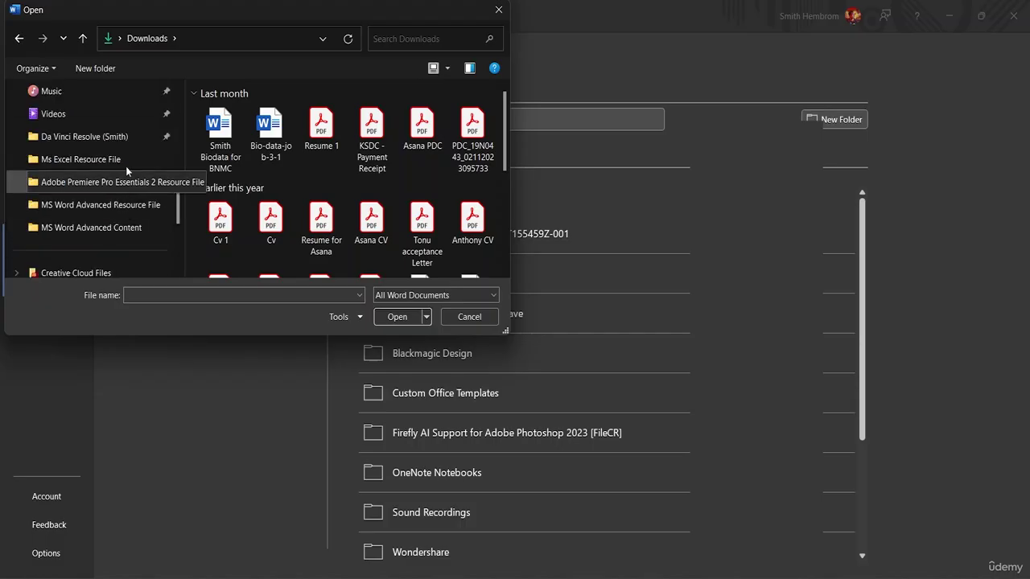
{"action": "scroll", "coordinate": [112, 167], "scroll_direction": "up", "scroll_amount": 3}
{"action": "left_click", "coordinate": [105, 135]}
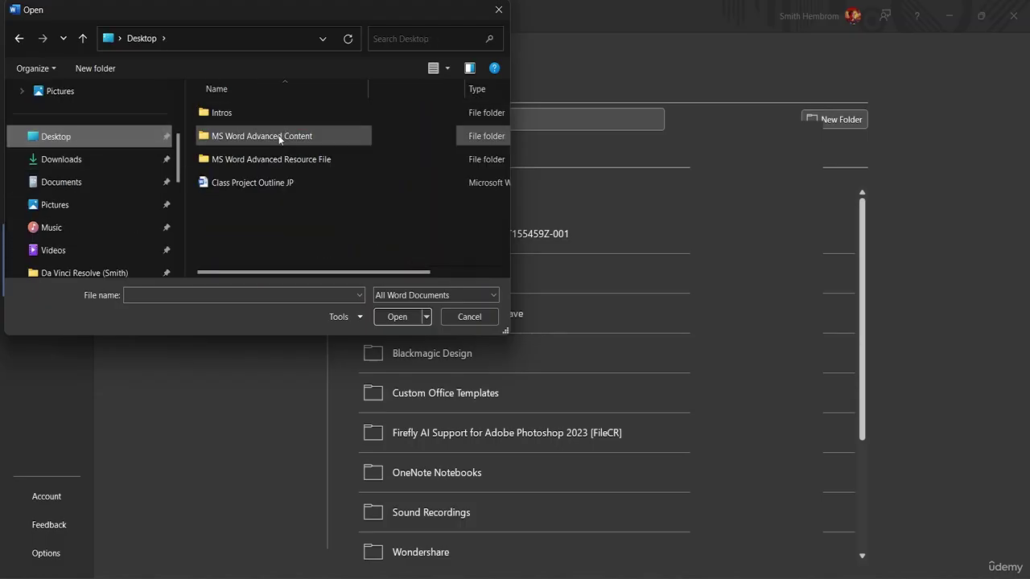
{"action": "double_click", "coordinate": [274, 161]}
{"action": "left_click", "coordinate": [246, 121]}
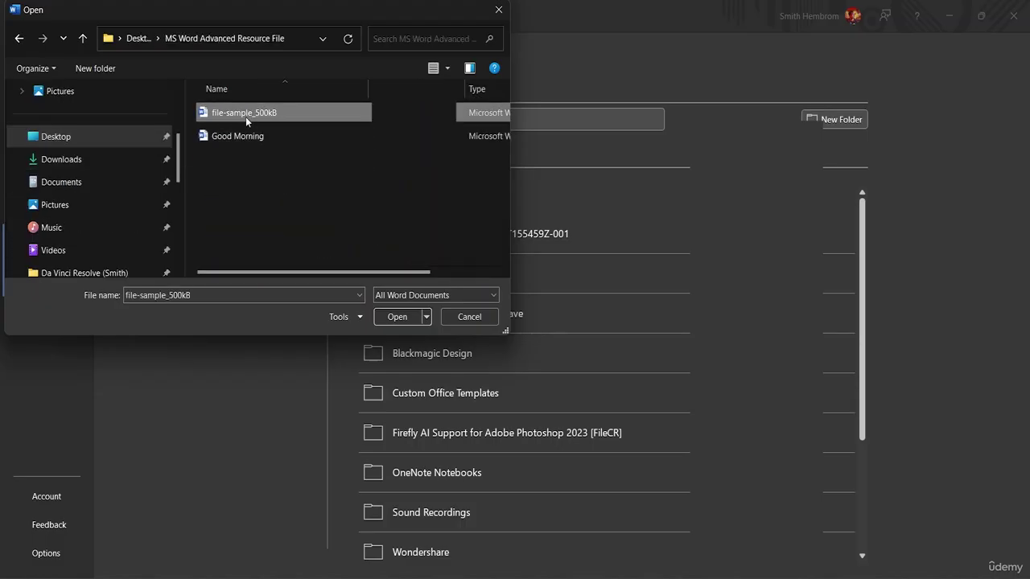
{"action": "left_click", "coordinate": [405, 315]}
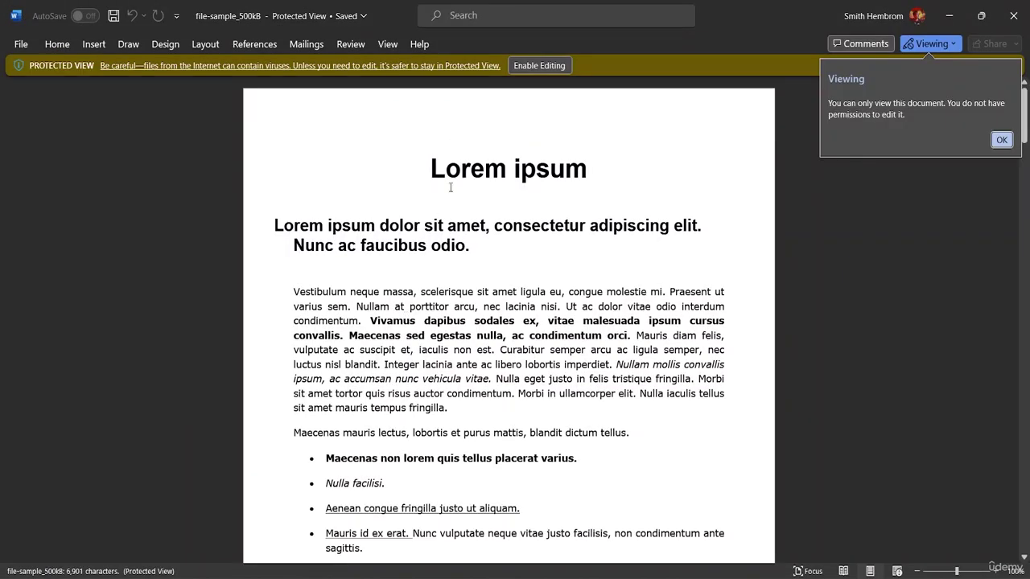
{"action": "left_click", "coordinate": [539, 66]}
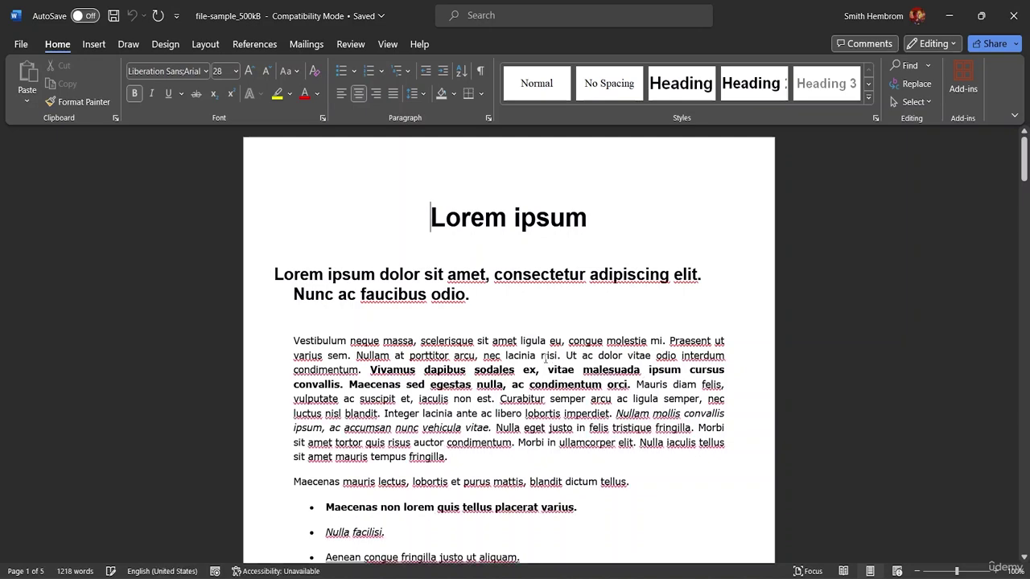
{"action": "scroll", "coordinate": [481, 374], "scroll_direction": "down", "scroll_amount": 10}
{"action": "scroll", "coordinate": [482, 370], "scroll_direction": "down", "scroll_amount": 4}
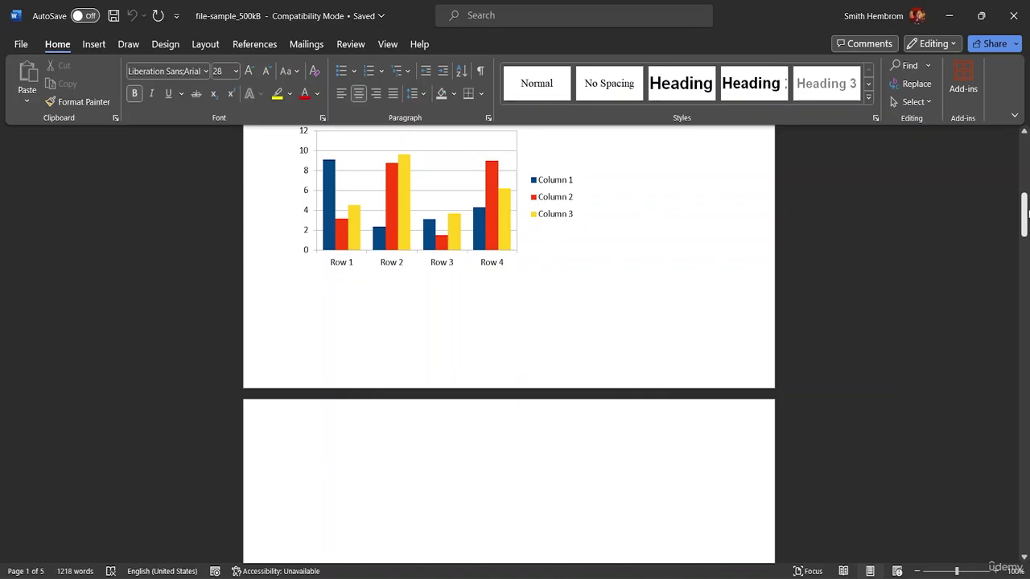
{"action": "left_click_drag", "start_coordinate": [1025, 211], "coordinate": [1024, 142]}
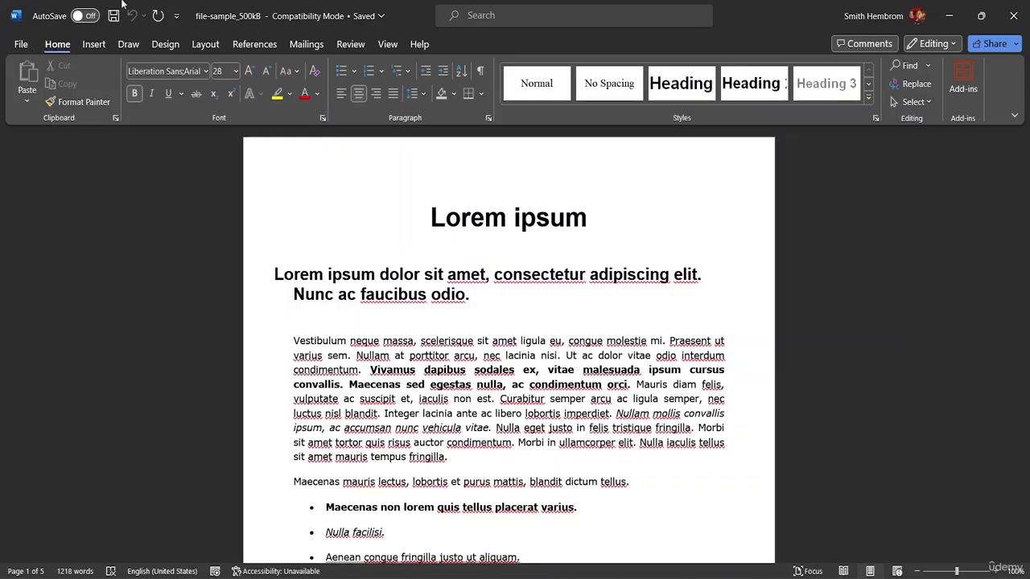
Step: Show the Restrict Editing pane from the Review tab's Protect group
{"action": "left_click", "coordinate": [386, 45]}
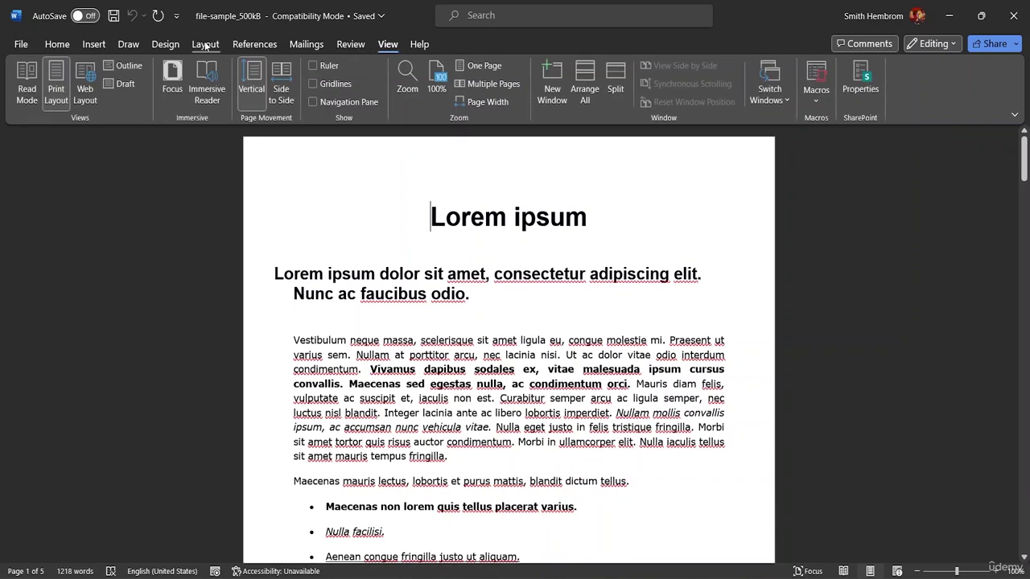
{"action": "left_click", "coordinate": [206, 45]}
{"action": "left_click", "coordinate": [349, 46]}
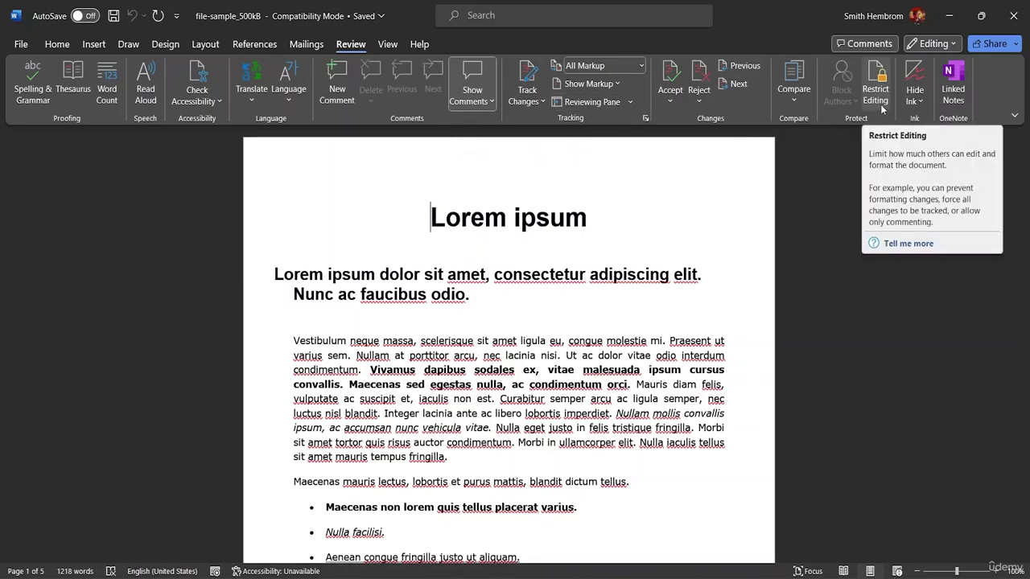
{"action": "left_click", "coordinate": [876, 90]}
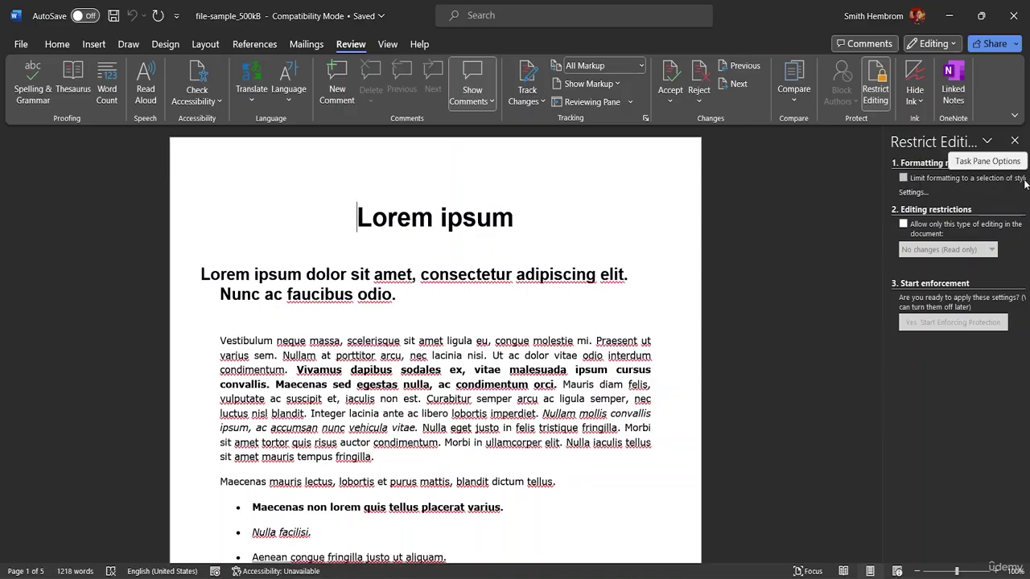
Step: Toggle 'Limit formatting to a selection of styles' on then off, and close the Restrict Editing pane
{"action": "left_click", "coordinate": [902, 178]}
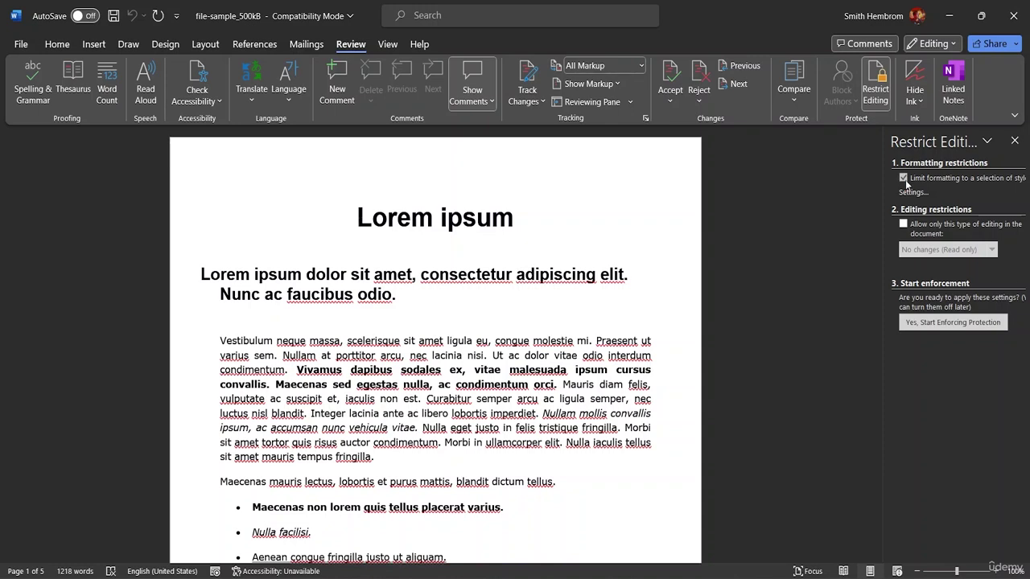
{"action": "left_click", "coordinate": [903, 179]}
{"action": "left_click", "coordinate": [1015, 143]}
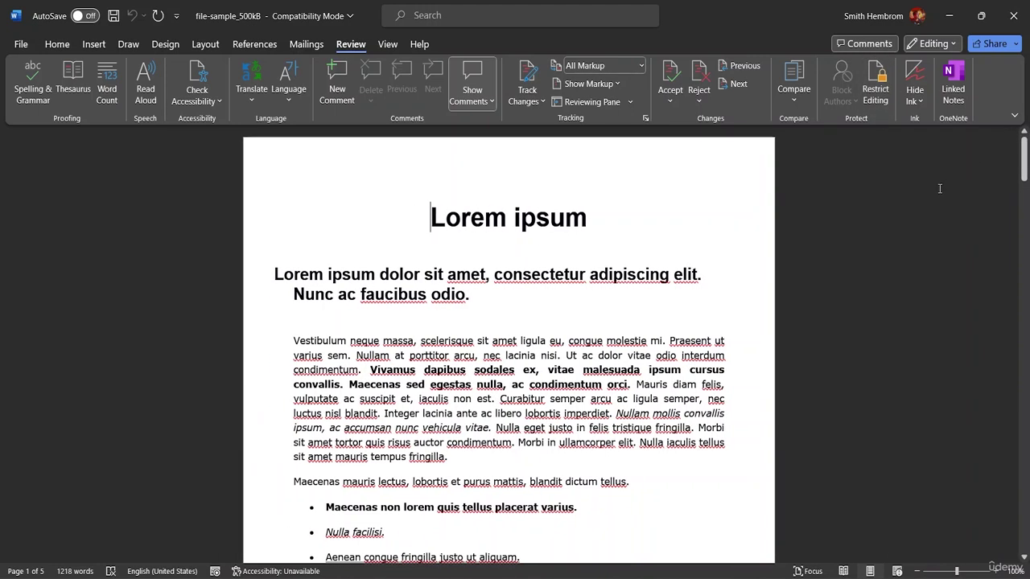
Step: Return to the Home tab and scroll through the document
{"action": "left_click", "coordinate": [57, 45]}
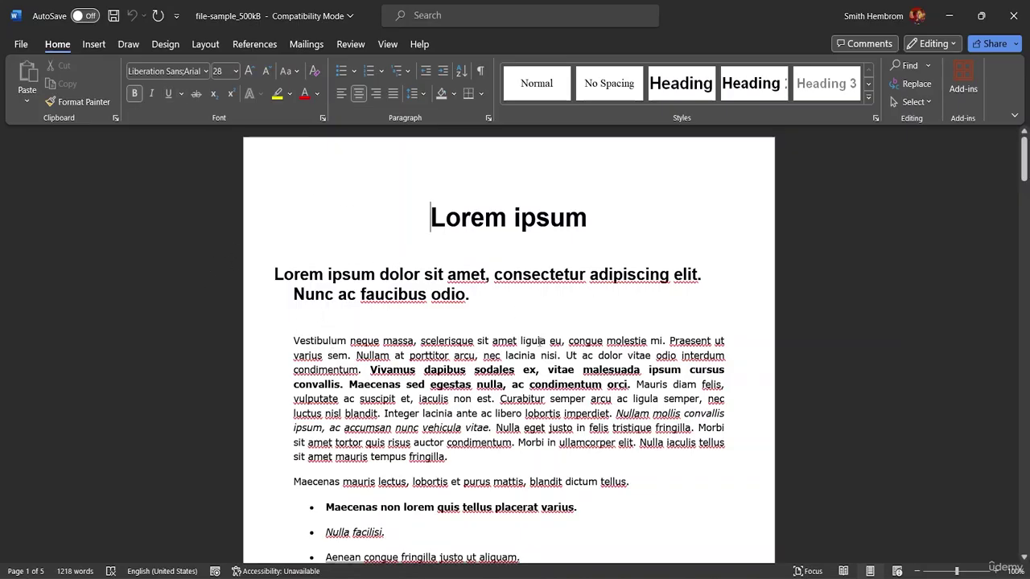
{"action": "scroll", "coordinate": [485, 332], "scroll_direction": "down", "scroll_amount": 5}
{"action": "scroll", "coordinate": [485, 332], "scroll_direction": "down", "scroll_amount": 3}
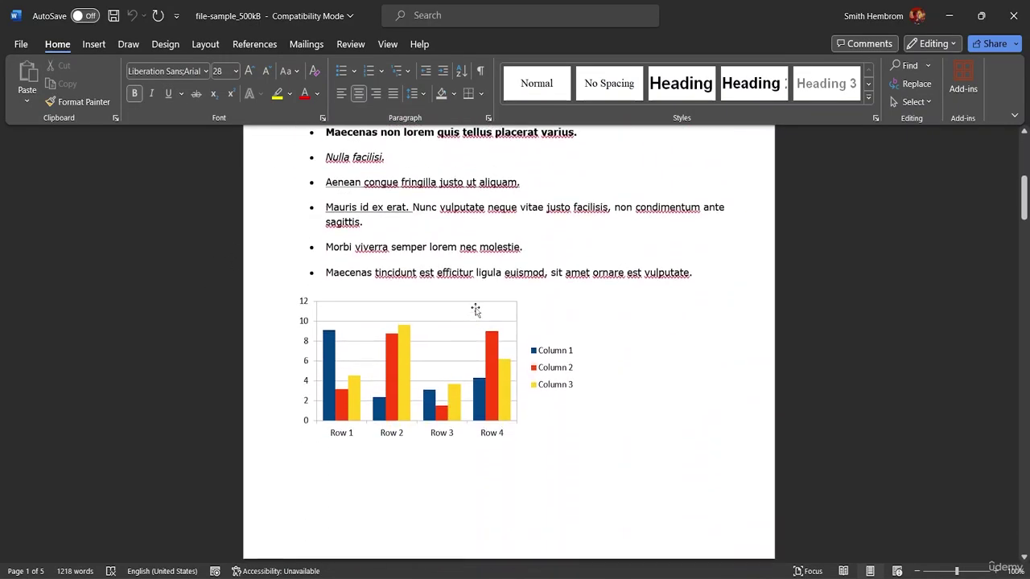
{"action": "scroll", "coordinate": [476, 308], "scroll_direction": "up", "scroll_amount": 5}
{"action": "scroll", "coordinate": [503, 296], "scroll_direction": "up", "scroll_amount": 3}
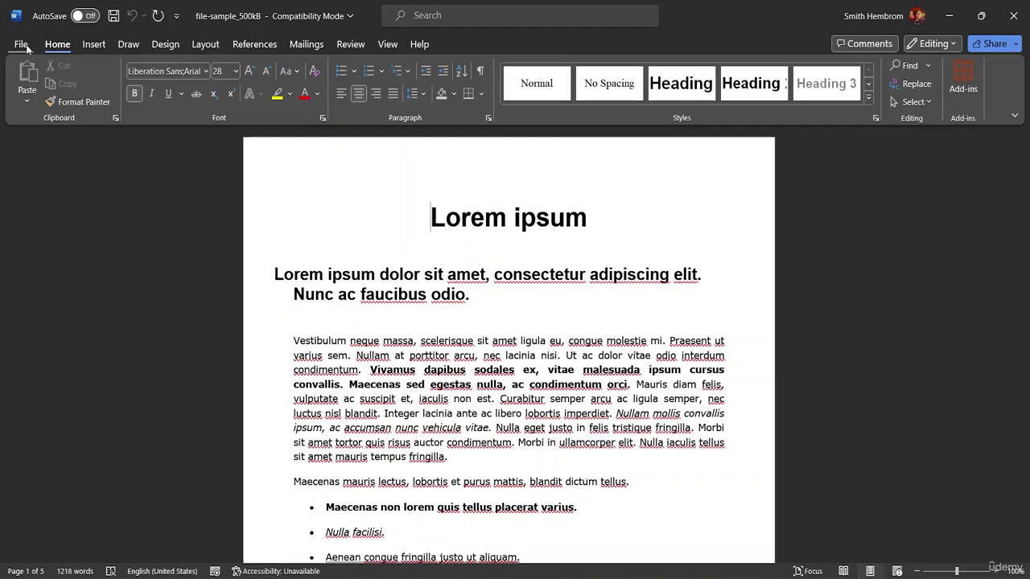
Step: Go to File > Info and expand the Protect Document dropdown
{"action": "left_click", "coordinate": [22, 45]}
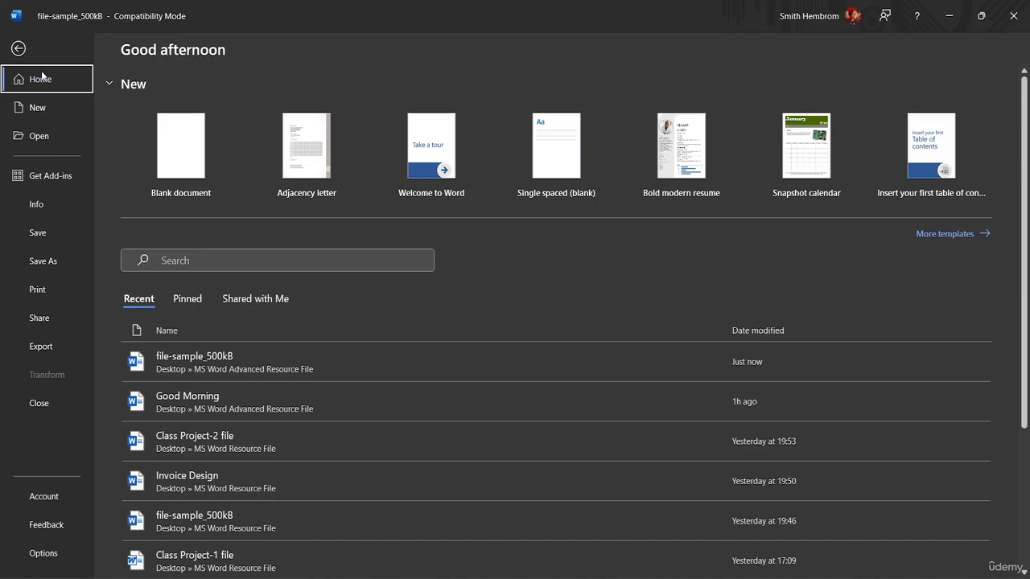
{"action": "left_click", "coordinate": [43, 206]}
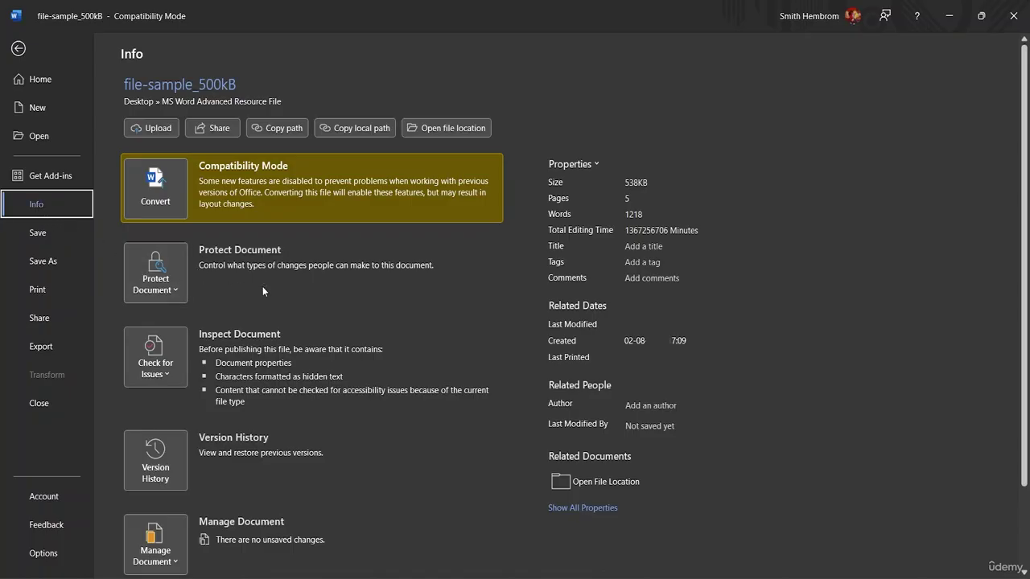
{"action": "scroll", "coordinate": [306, 282], "scroll_direction": "down", "scroll_amount": 3}
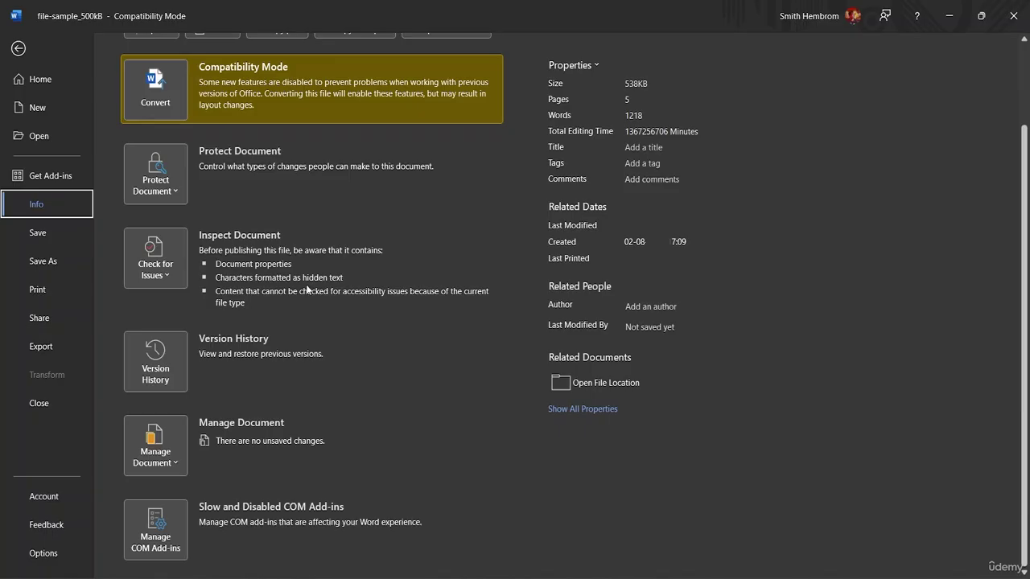
{"action": "scroll", "coordinate": [308, 289], "scroll_direction": "up", "scroll_amount": 3}
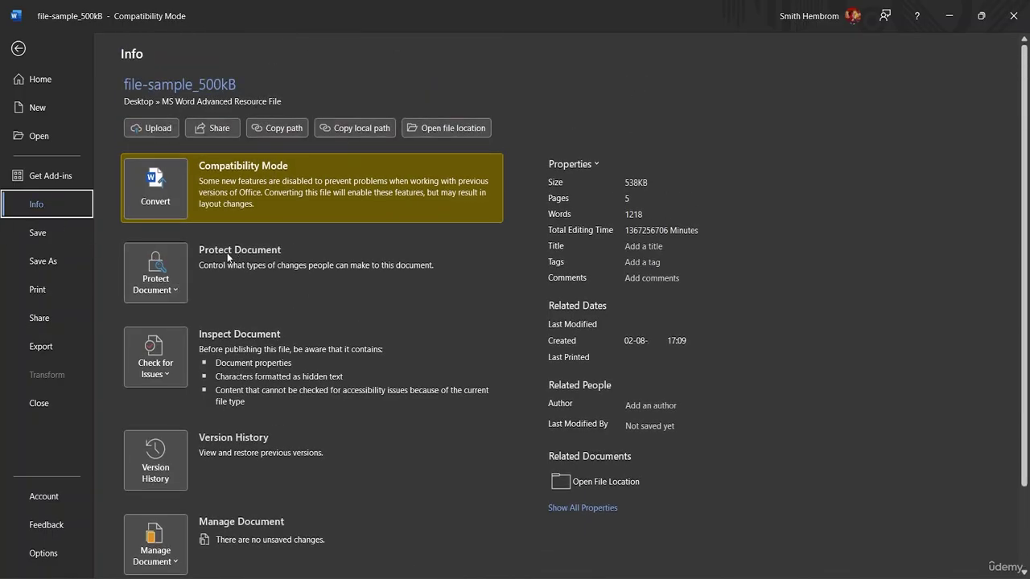
{"action": "left_click", "coordinate": [175, 290]}
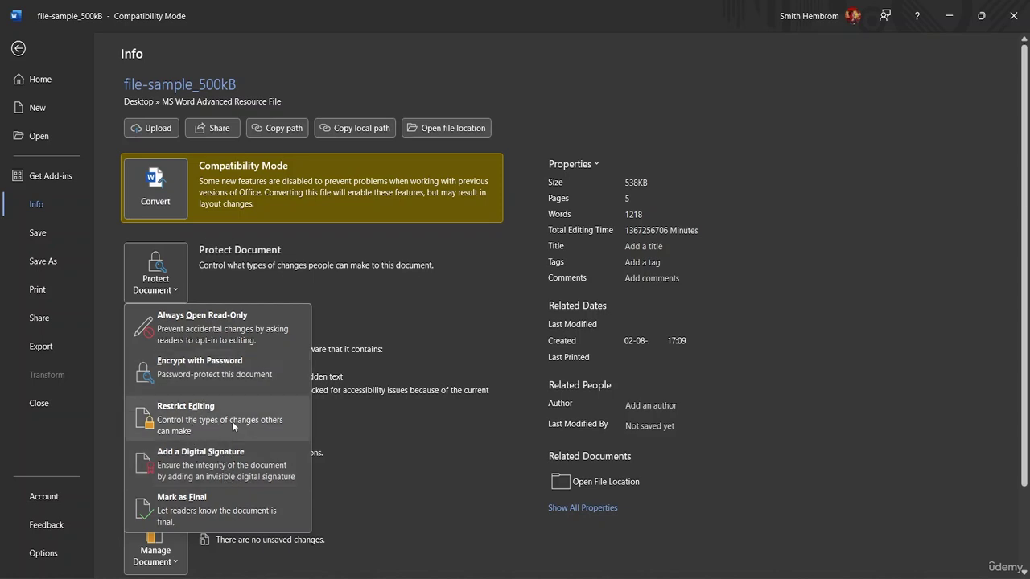
Step: Choose Encrypt with Password, enter the password and confirm it to encrypt the document
{"action": "left_click", "coordinate": [211, 381]}
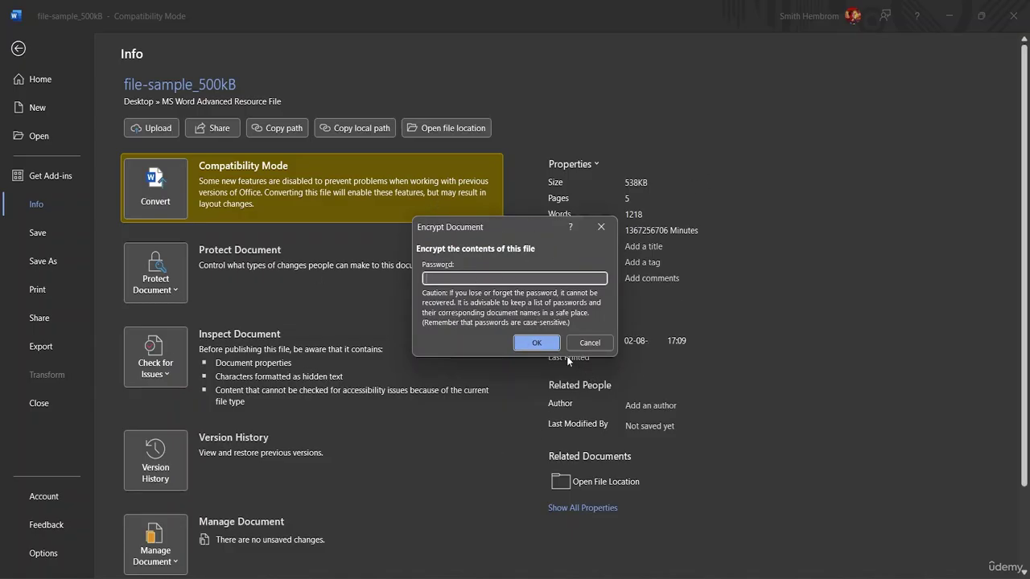
{"action": "type", "text": "12"}
{"action": "left_click", "coordinate": [535, 343]}
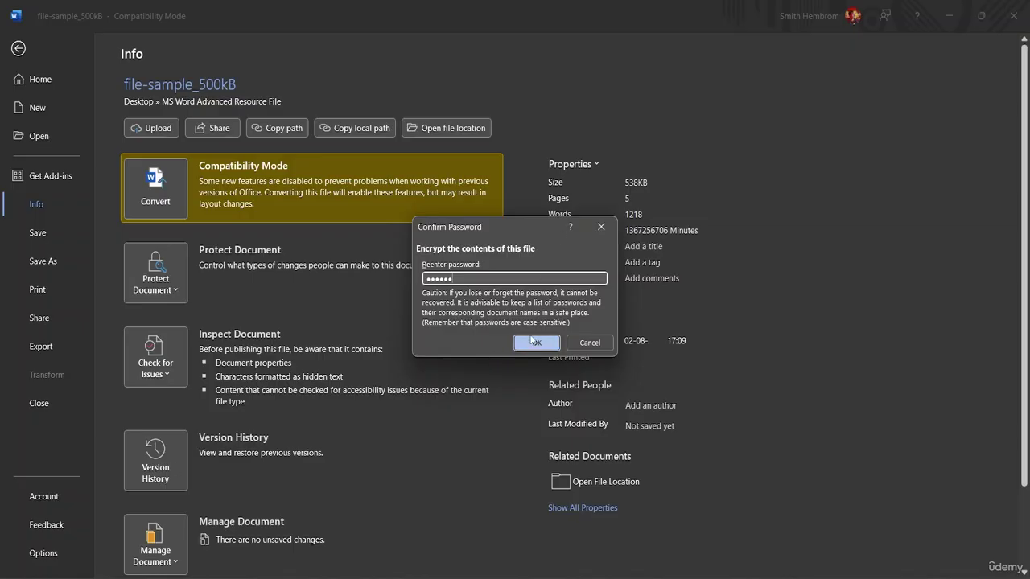
{"action": "left_click", "coordinate": [536, 340]}
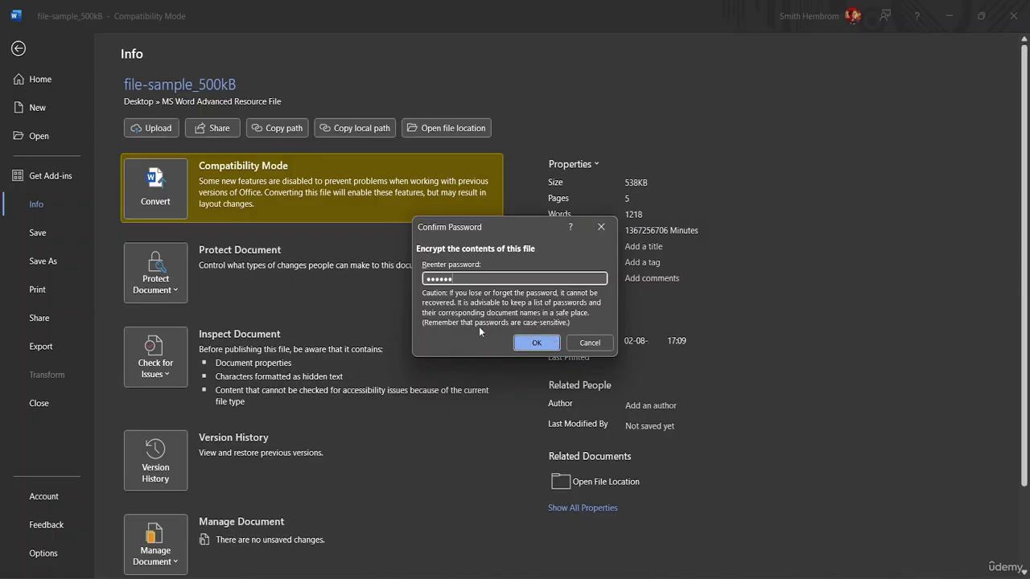
{"action": "left_click", "coordinate": [534, 344]}
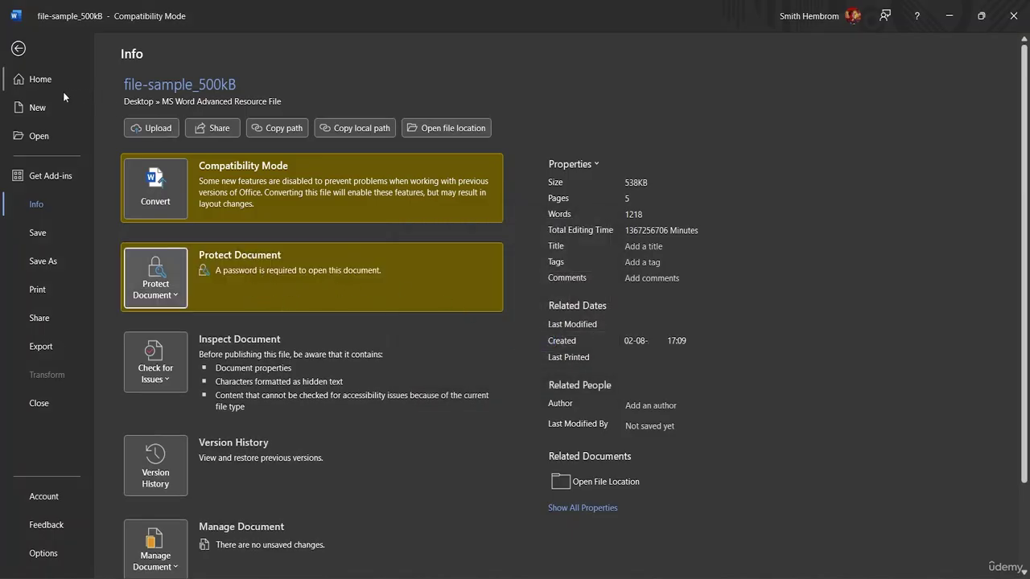
Step: Save the encrypted file-sample_500kB and close Word
{"action": "left_click", "coordinate": [18, 49]}
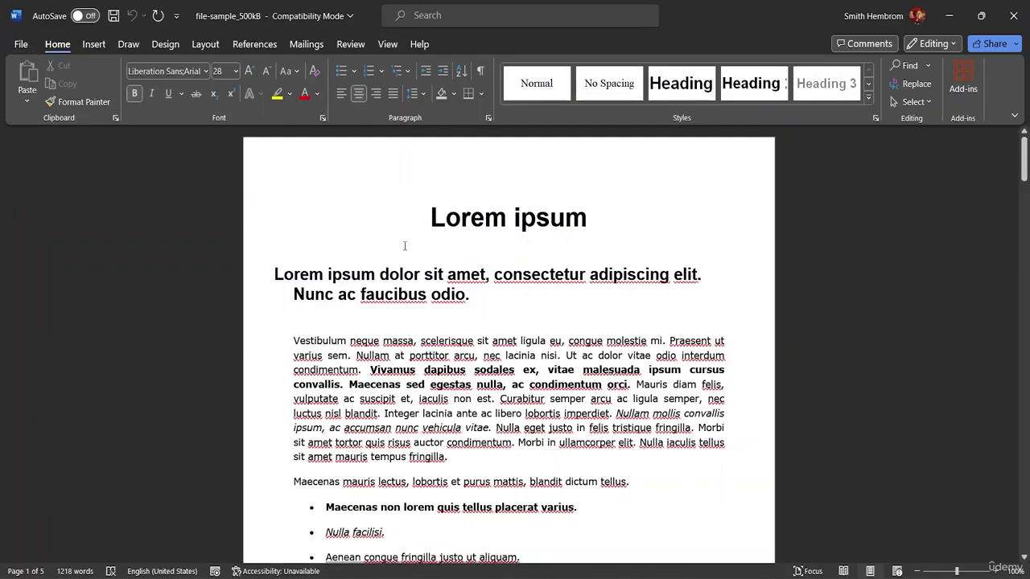
{"action": "left_click", "coordinate": [113, 16]}
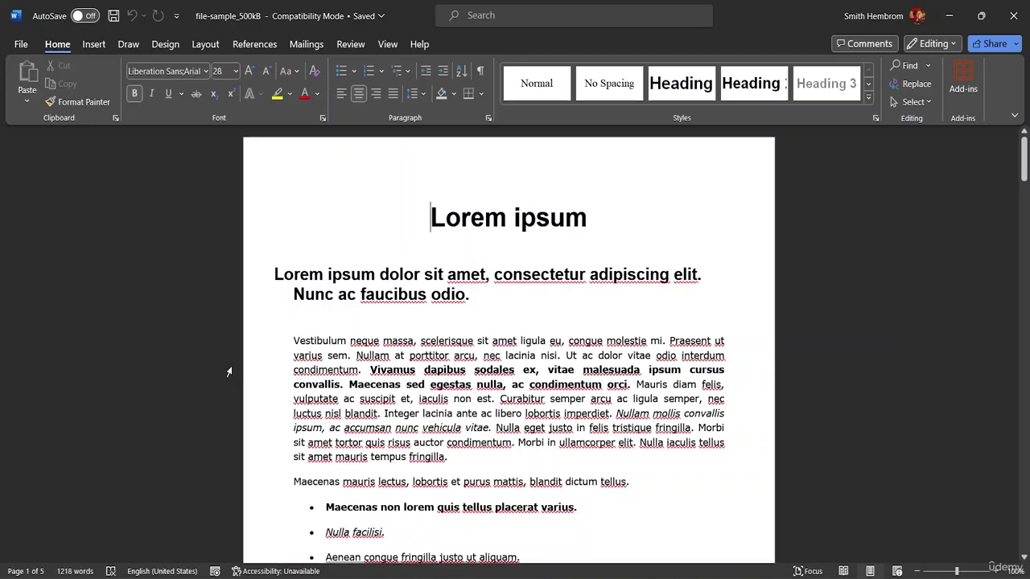
{"action": "left_click", "coordinate": [27, 45]}
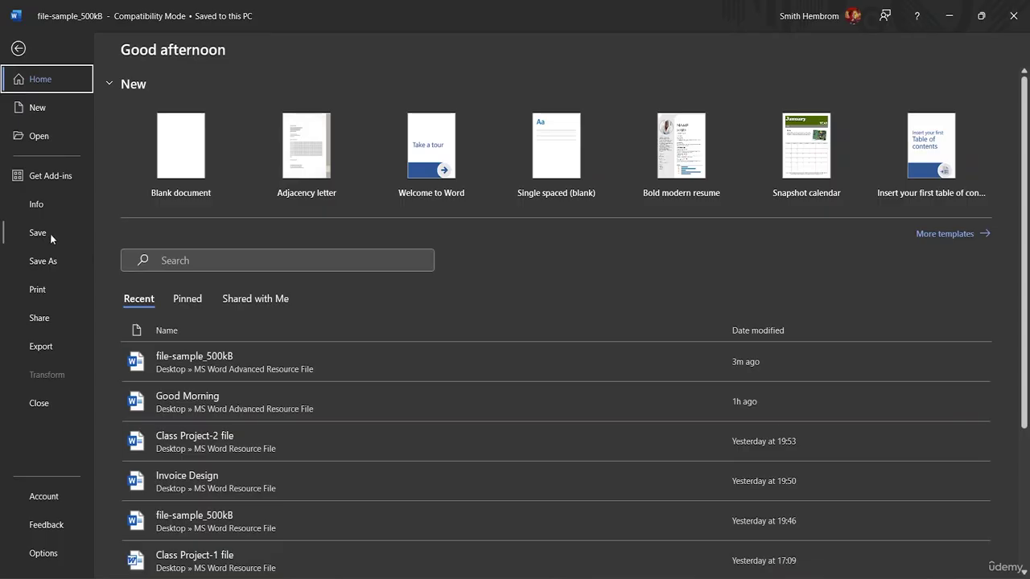
{"action": "left_click", "coordinate": [19, 47]}
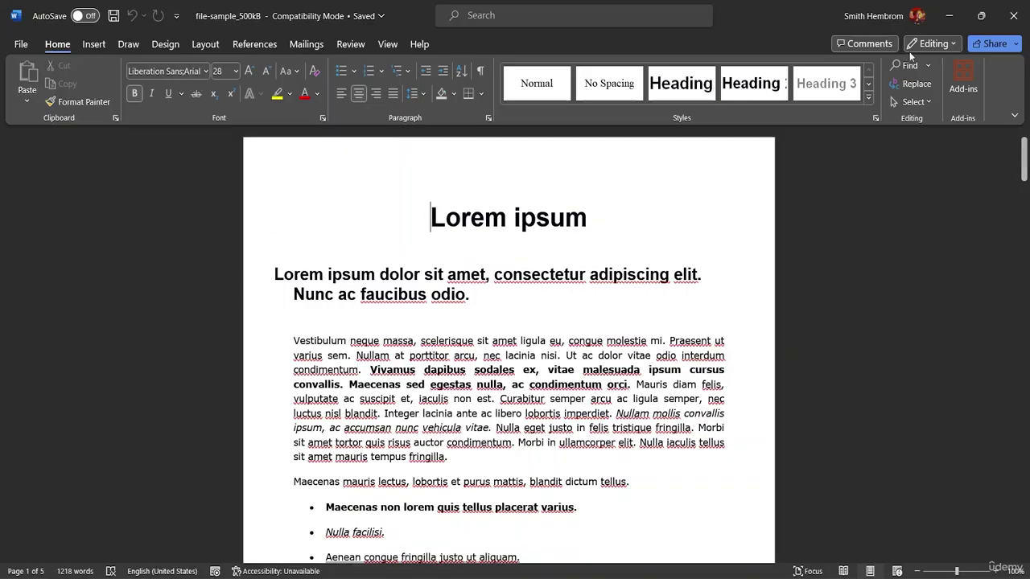
{"action": "left_click", "coordinate": [1014, 9]}
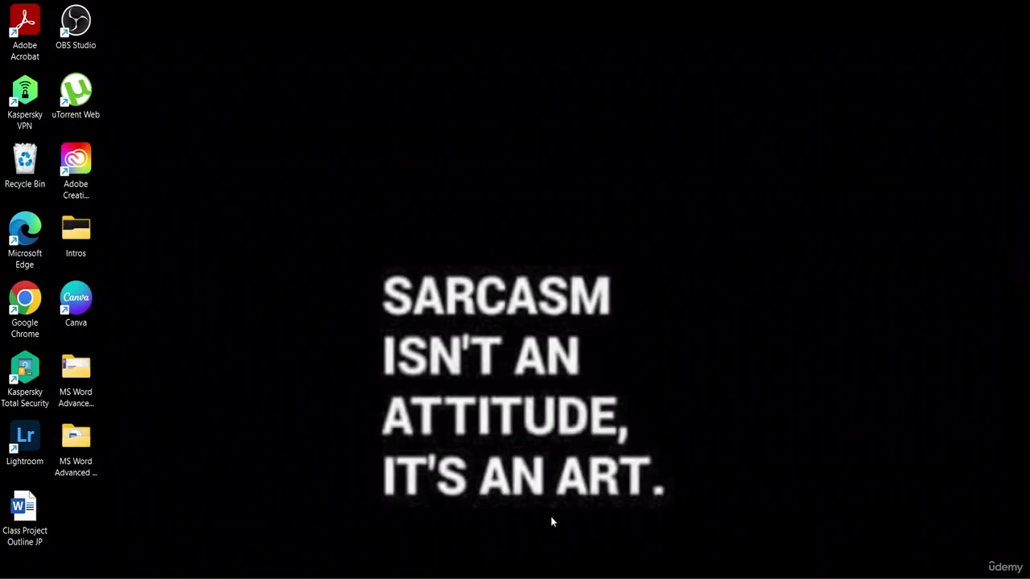
Step: In File Explorer, open file-sample_500kB from Downloads > MS Word Advanced Resource File
{"action": "key", "text": "super+e"}
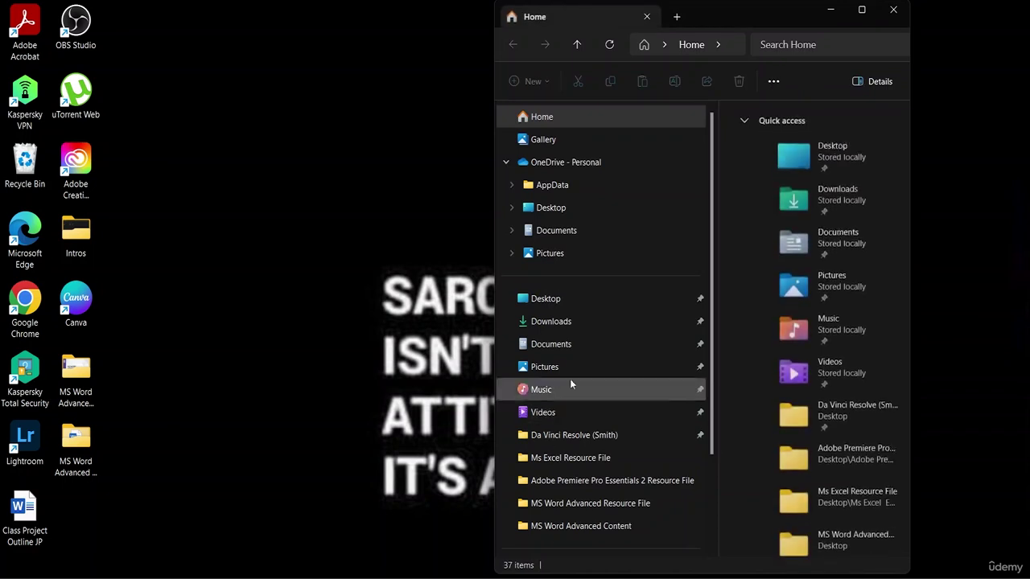
{"action": "left_click", "coordinate": [583, 324]}
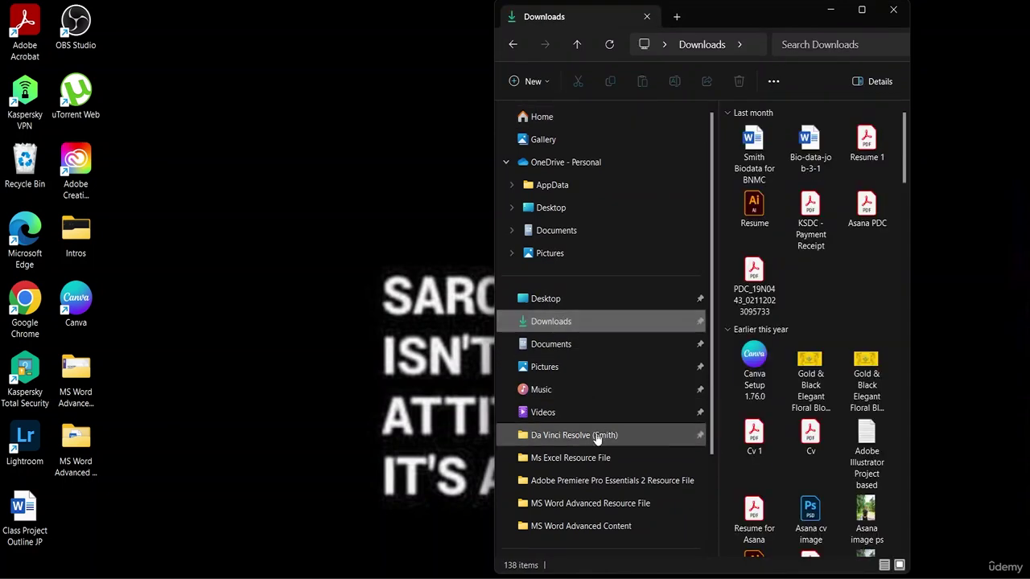
{"action": "left_click", "coordinate": [599, 505]}
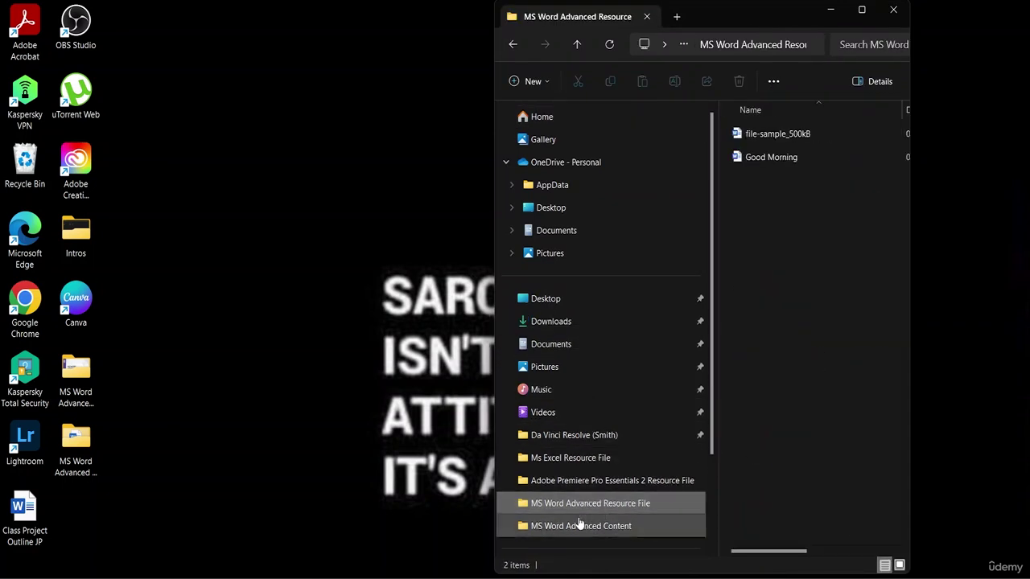
{"action": "left_click", "coordinate": [770, 135]}
{"action": "double_click", "coordinate": [770, 135]}
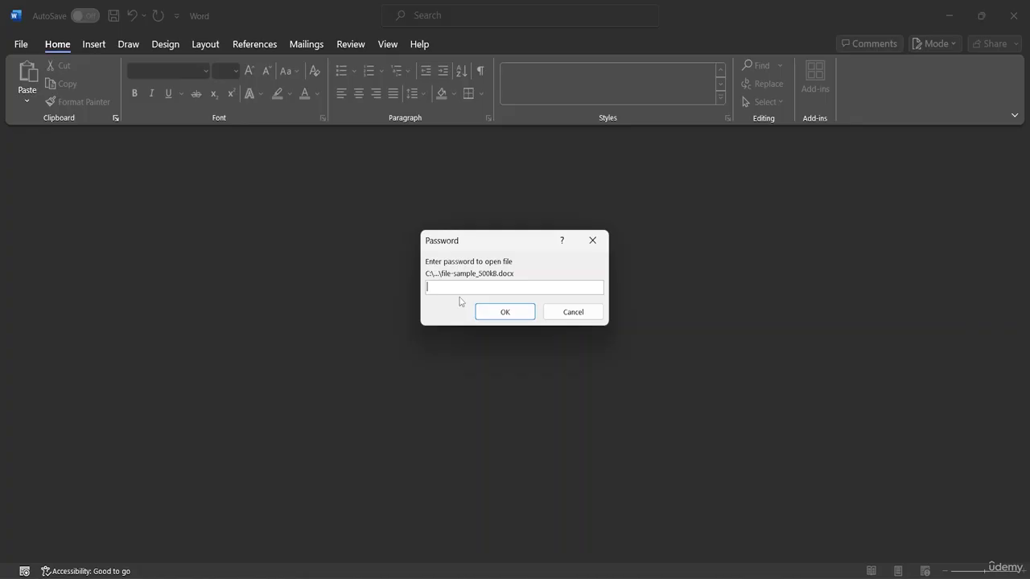
Step: Enter the document's password and submit it to open file-sample_500kB
{"action": "type", "text": "12345"}
{"action": "left_click", "coordinate": [523, 312]}
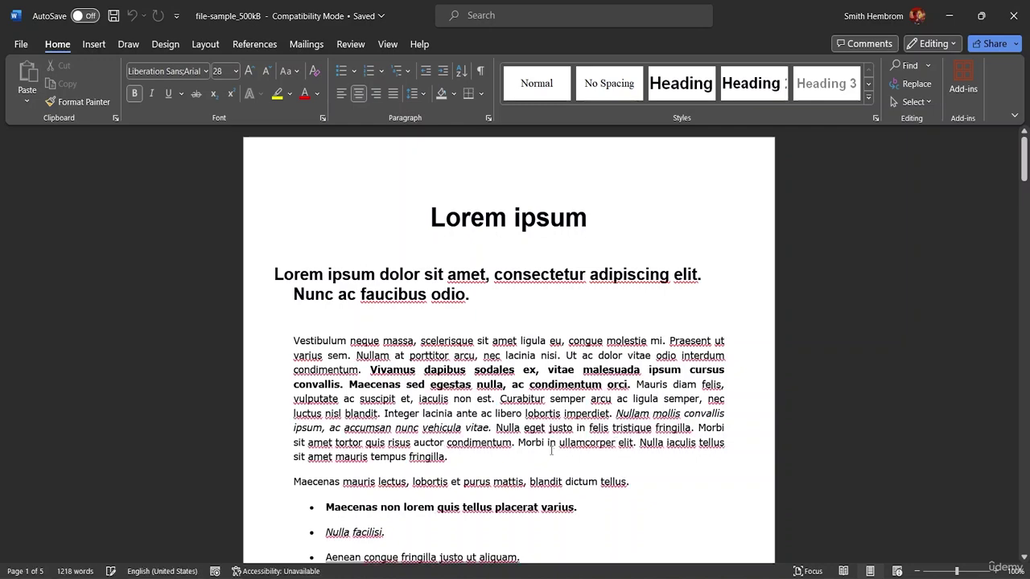
{"action": "scroll", "coordinate": [646, 317], "scroll_direction": "down", "scroll_amount": 5}
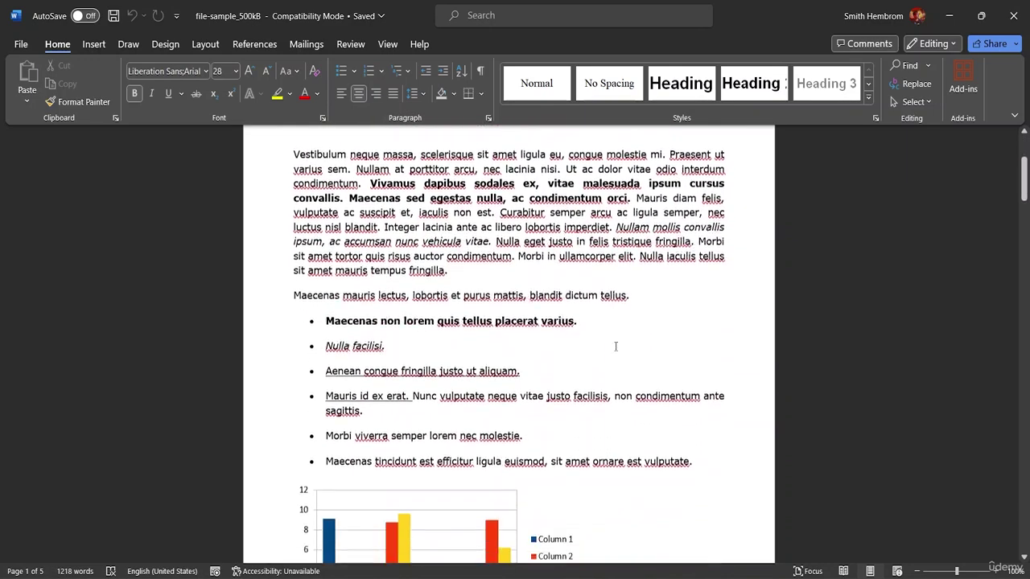
{"action": "scroll", "coordinate": [616, 346], "scroll_direction": "down", "scroll_amount": 5}
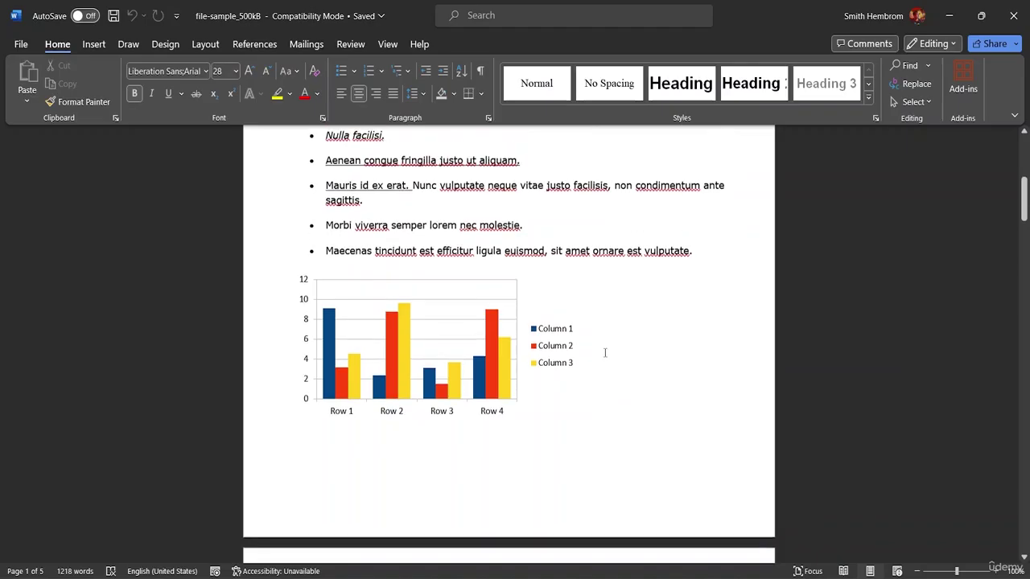
{"action": "scroll", "coordinate": [608, 346], "scroll_direction": "up", "scroll_amount": 10}
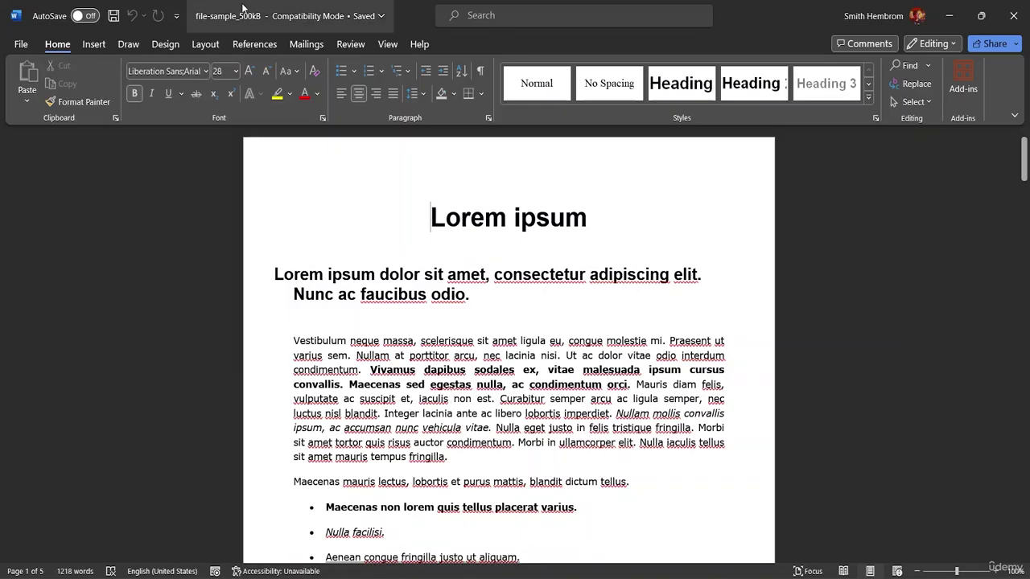
Step: Clear the open password via File > Info > Protect Document > Encrypt with Password
{"action": "left_click", "coordinate": [21, 44]}
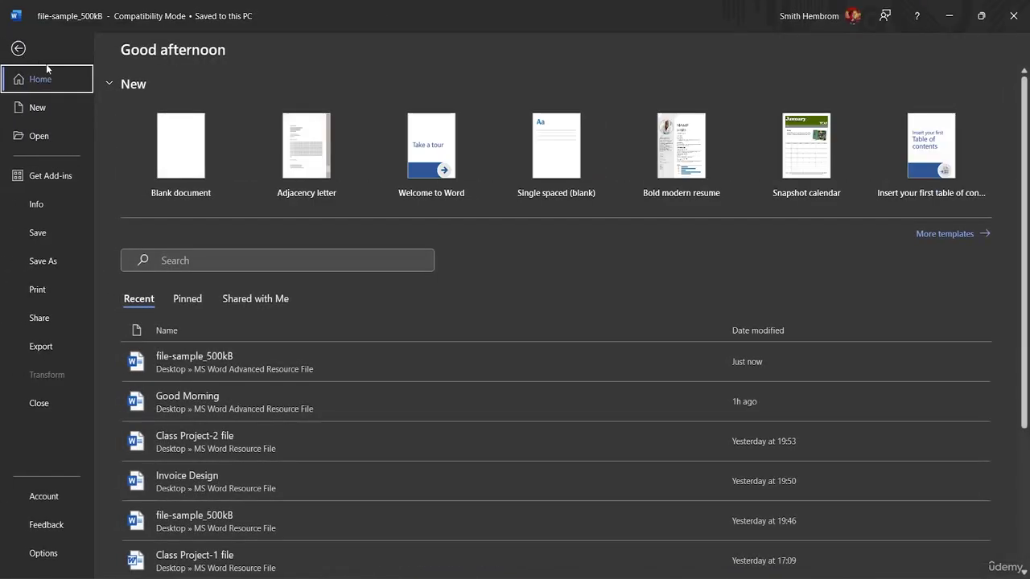
{"action": "left_click", "coordinate": [44, 205]}
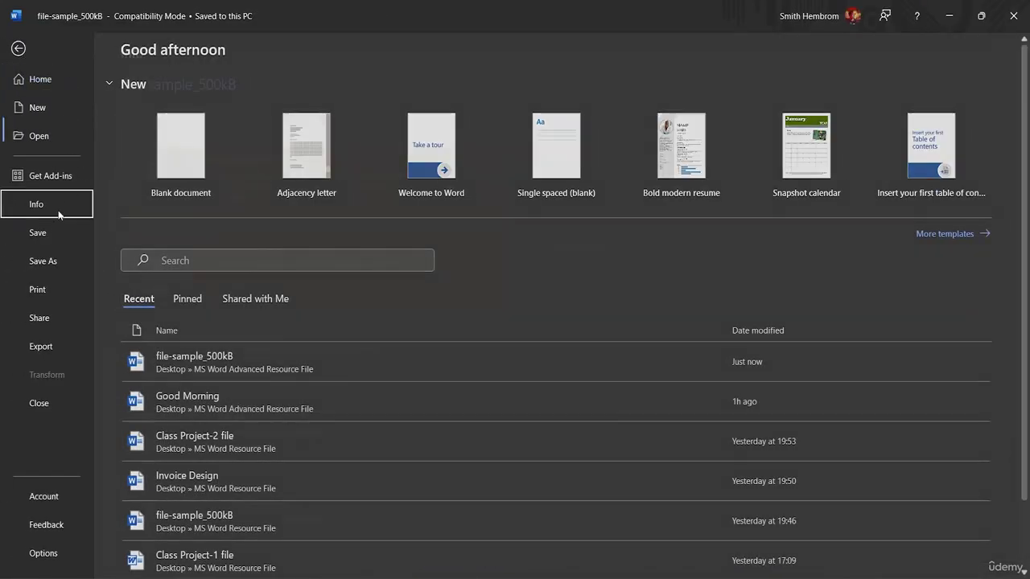
{"action": "left_click", "coordinate": [170, 298]}
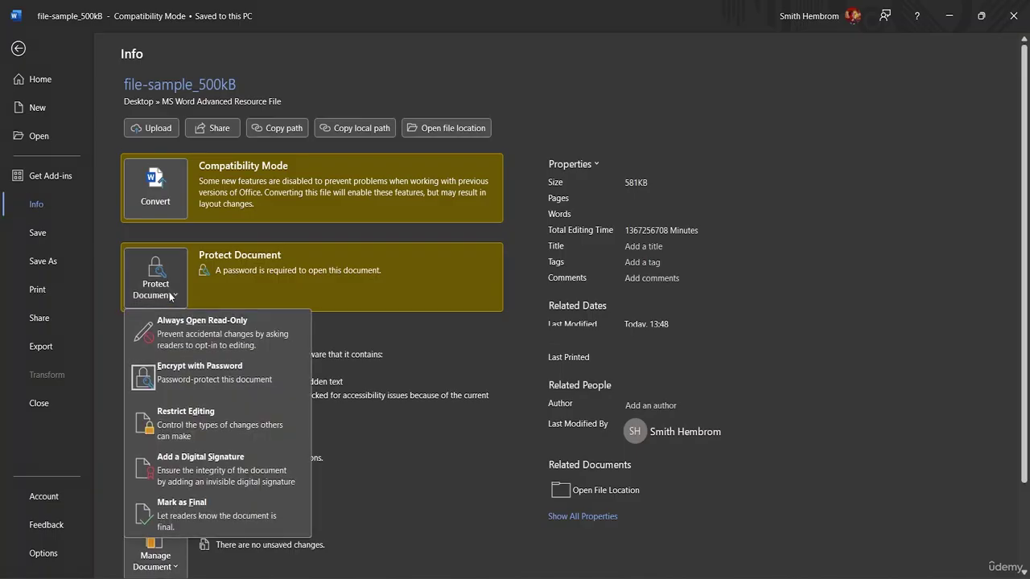
{"action": "left_click", "coordinate": [192, 390]}
{"action": "type", "text": "123456"}
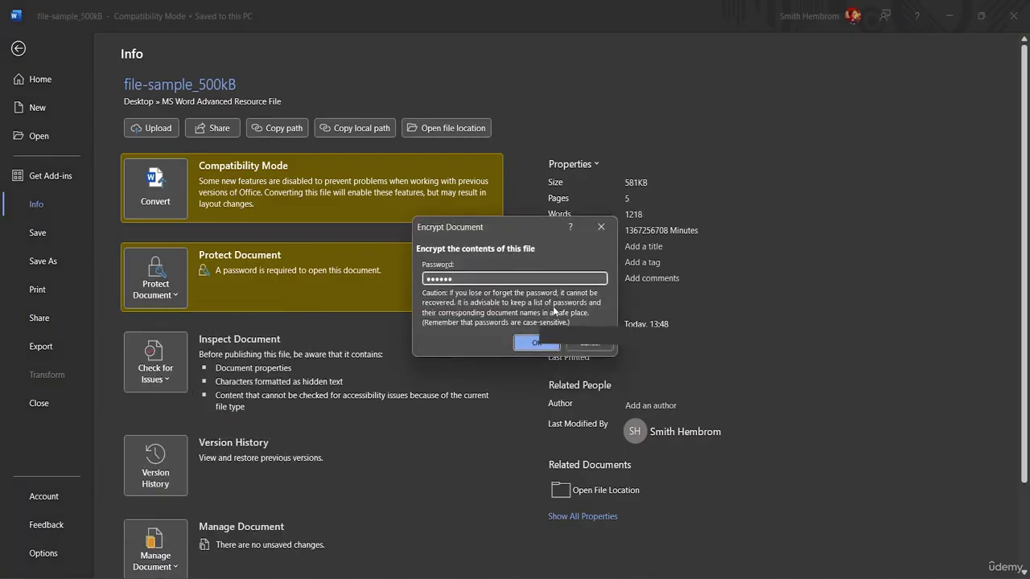
{"action": "key", "text": "BackSpace"}
{"action": "key", "text": "BackSpace"}
{"action": "key", "text": "BackSpace"}
{"action": "key", "text": "BackSpace"}
{"action": "key", "text": "BackSpace"}
{"action": "key", "text": "BackSpace"}
{"action": "left_click", "coordinate": [531, 346]}
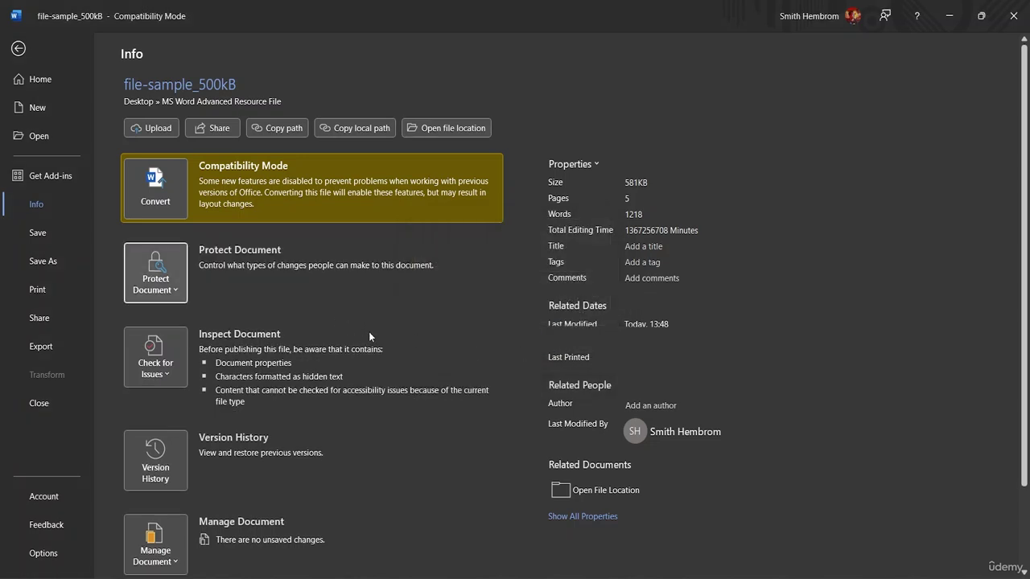
Step: Save the unencrypted document and close Word
{"action": "left_click", "coordinate": [18, 49]}
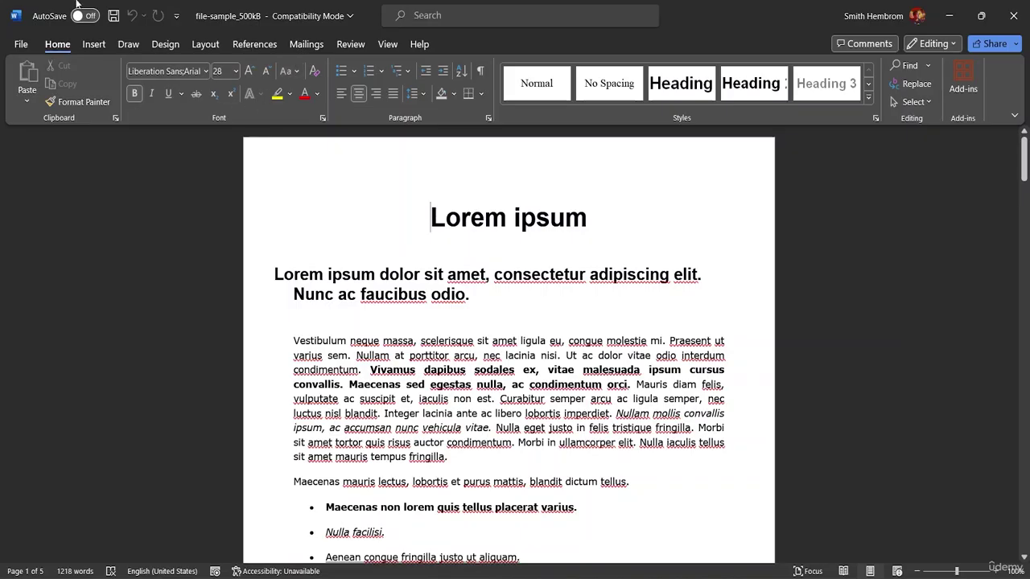
{"action": "left_click", "coordinate": [114, 17]}
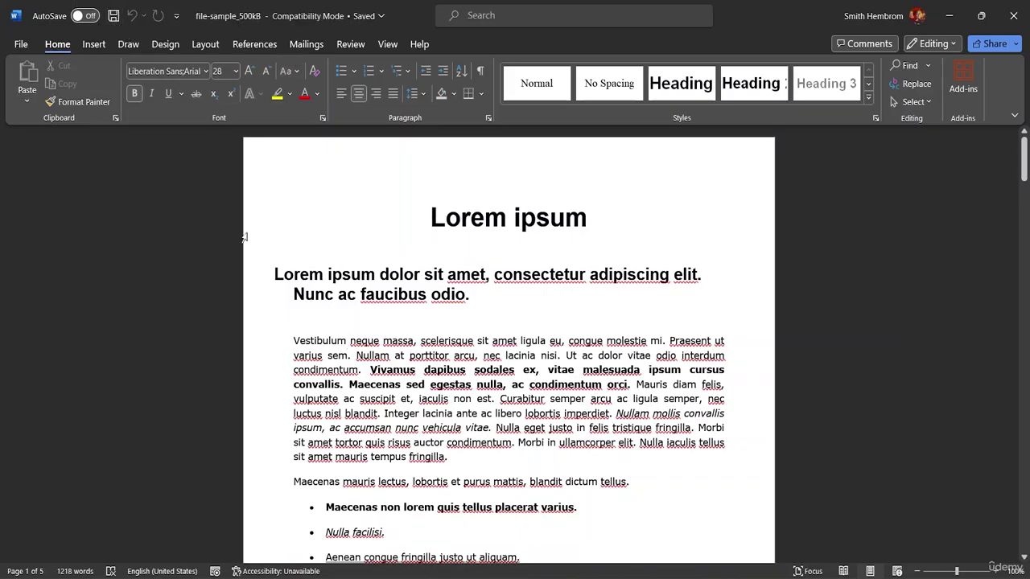
{"action": "left_click", "coordinate": [1016, 16]}
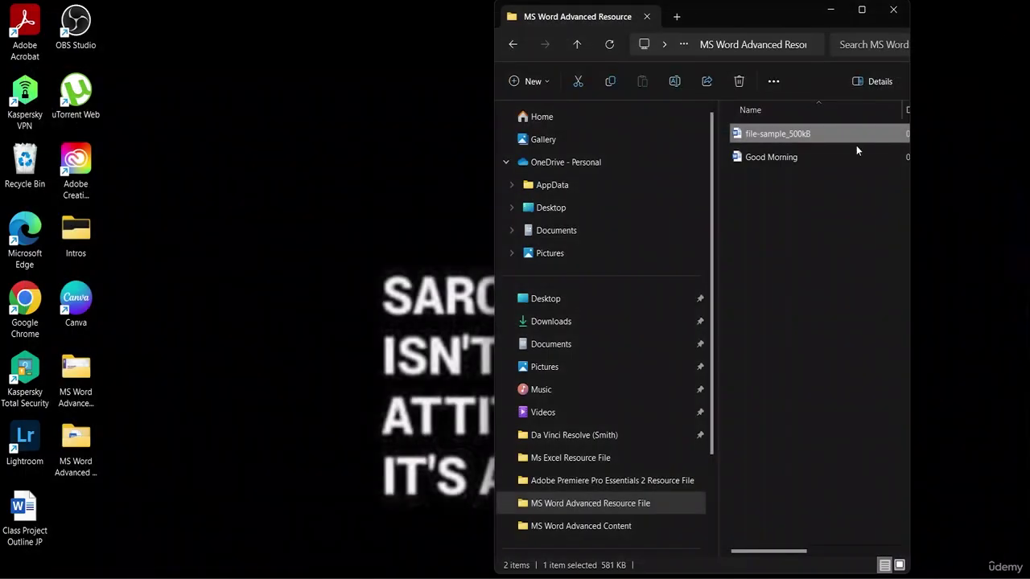
Step: Reopen file-sample_500kB from the MS Word Advanced Resource File folder without a password prompt
{"action": "double_click", "coordinate": [823, 133]}
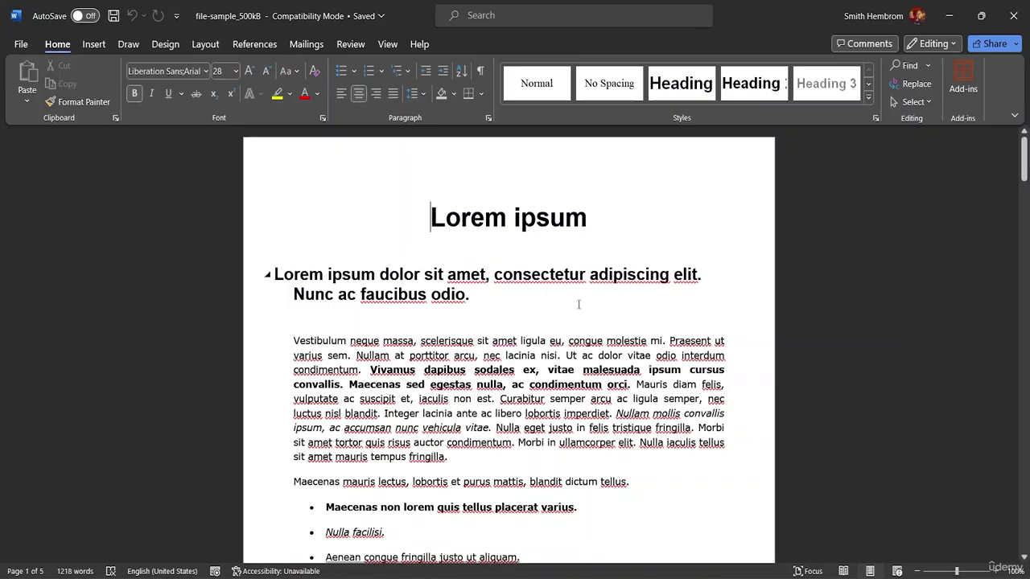
Step: Reopen the Restrict Editing pane from the Review tab's Protect group
{"action": "left_click", "coordinate": [350, 45]}
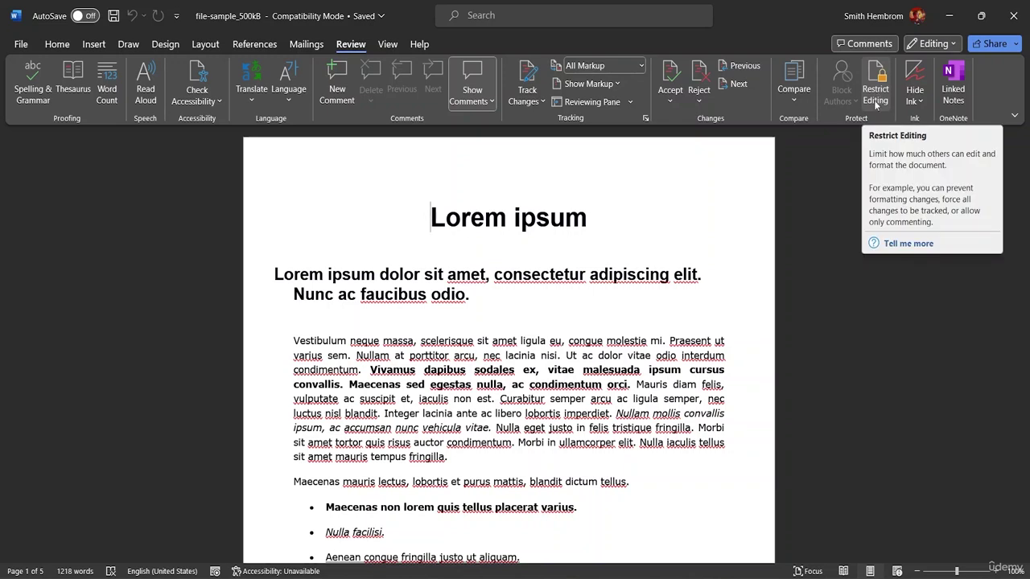
{"action": "left_click", "coordinate": [876, 104]}
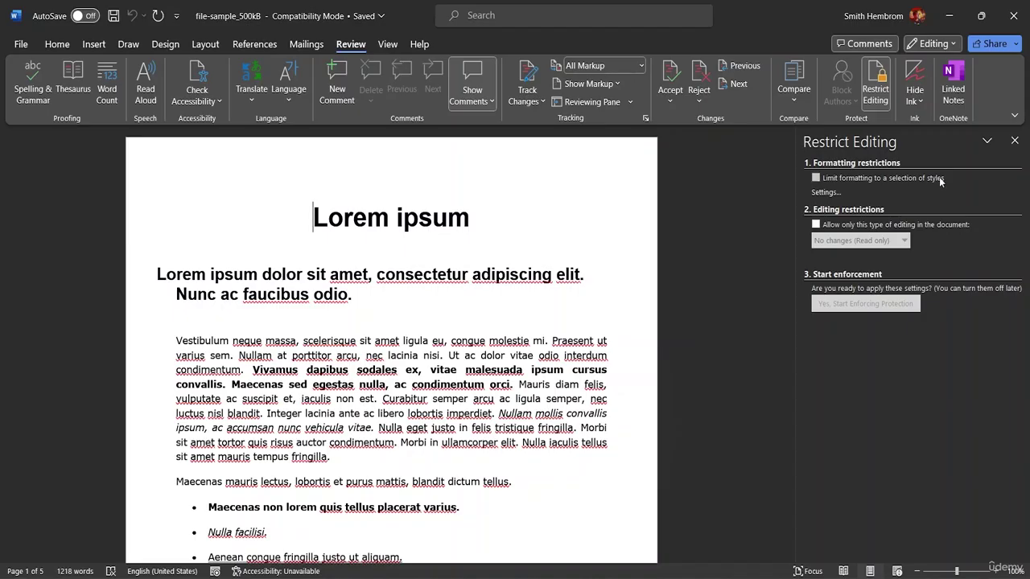
Step: Tick 'Limit formatting to a selection of styles', accept the allowed styles, and remove disallowed bold, italic and bullets
{"action": "left_click", "coordinate": [815, 179]}
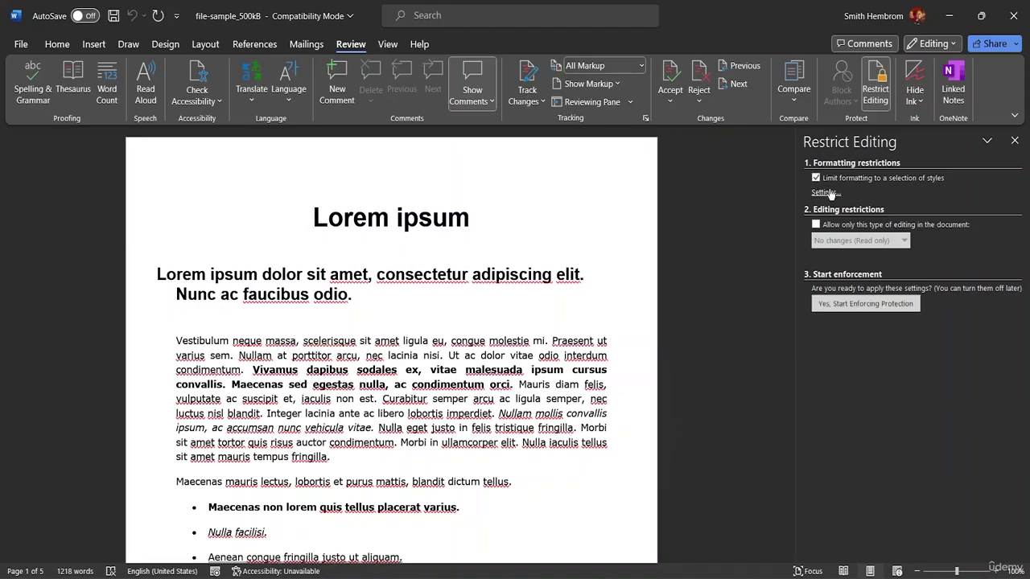
{"action": "left_click", "coordinate": [829, 193]}
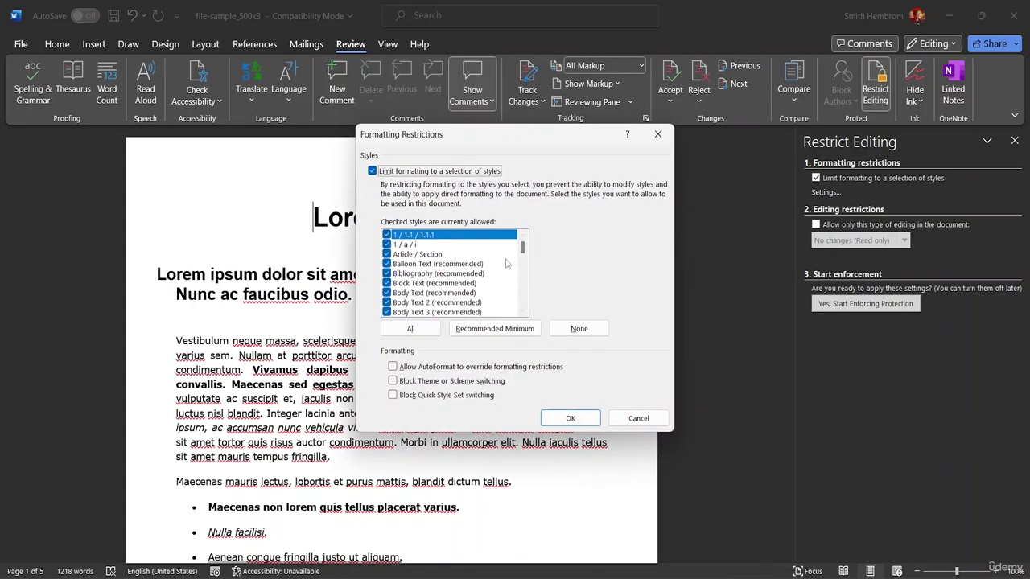
{"action": "mouse_move", "coordinate": [525, 254]}
{"action": "left_mouse_down"}
{"action": "mouse_move", "coordinate": [525, 309]}
{"action": "mouse_move", "coordinate": [524, 245]}
{"action": "left_mouse_up"}
{"action": "left_click", "coordinate": [581, 418]}
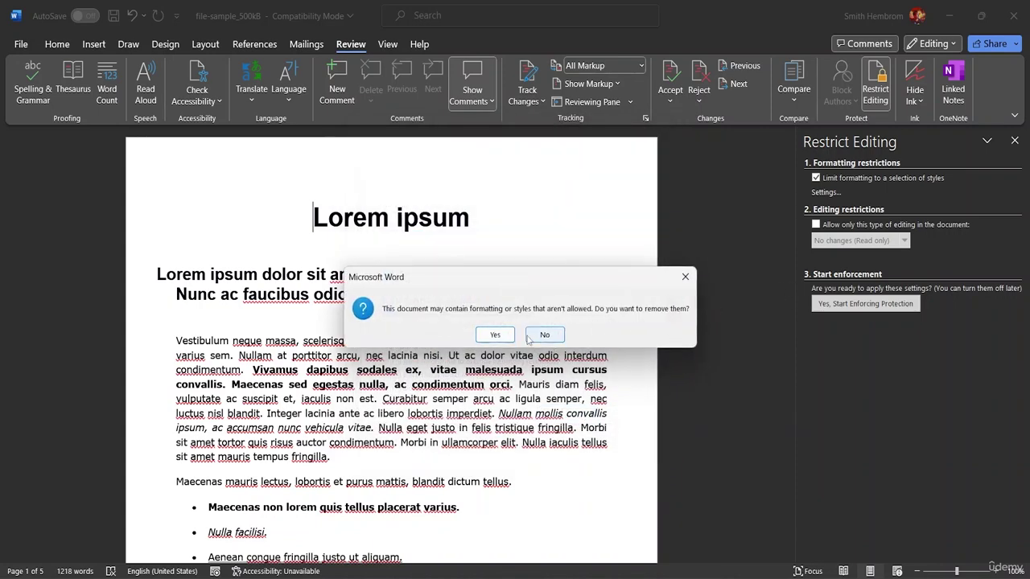
{"action": "left_click", "coordinate": [495, 334]}
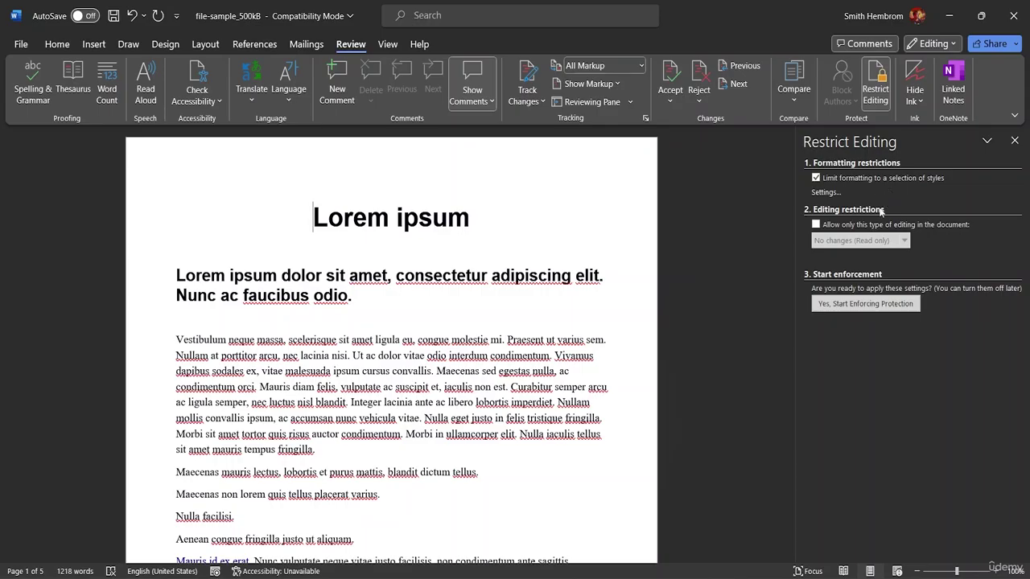
Step: Enforce the formatting protection with a password entered and confirmed
{"action": "left_click", "coordinate": [851, 311]}
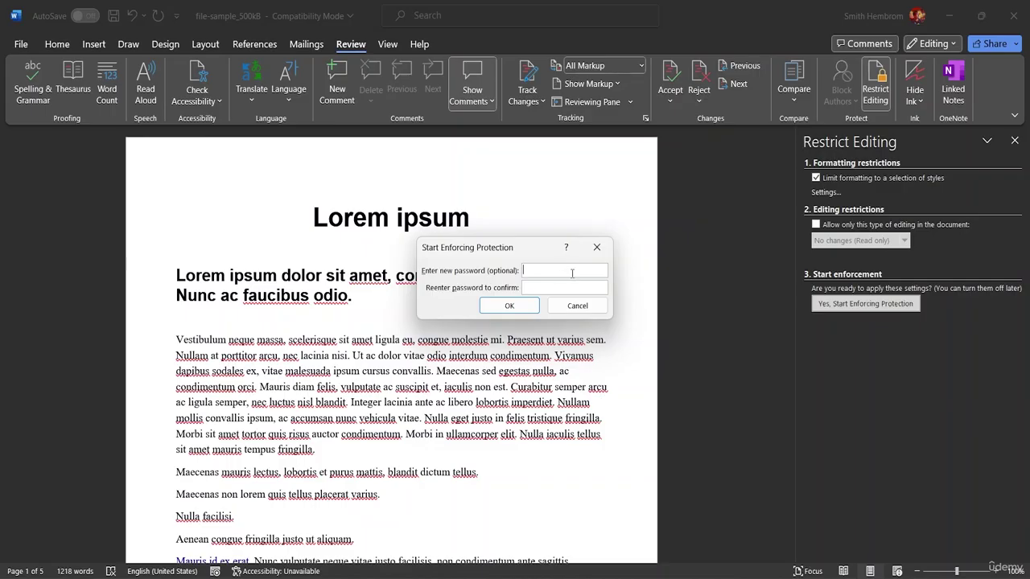
{"action": "type", "text": "1"}
{"action": "left_click", "coordinate": [545, 283]}
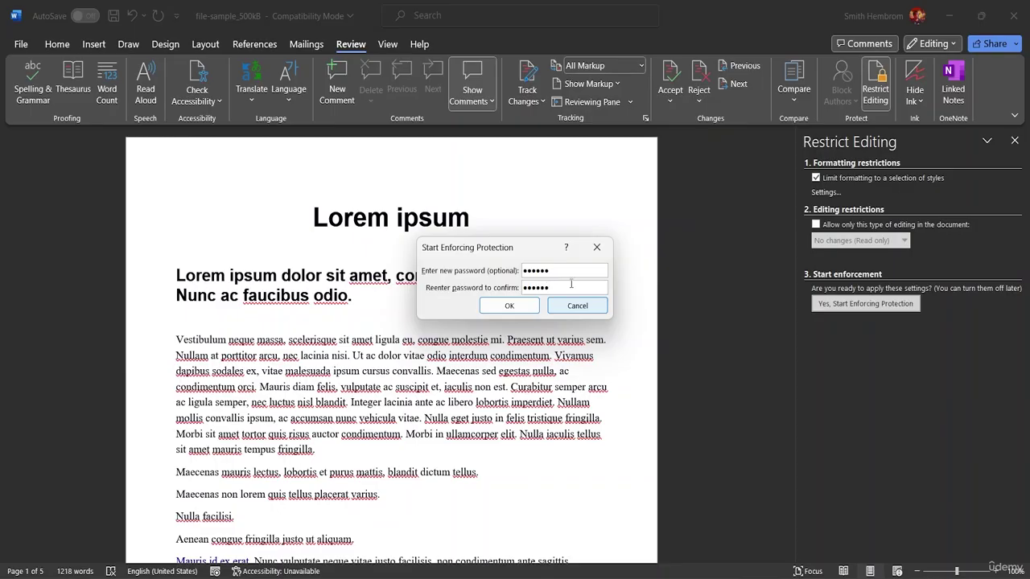
{"action": "left_click", "coordinate": [533, 308]}
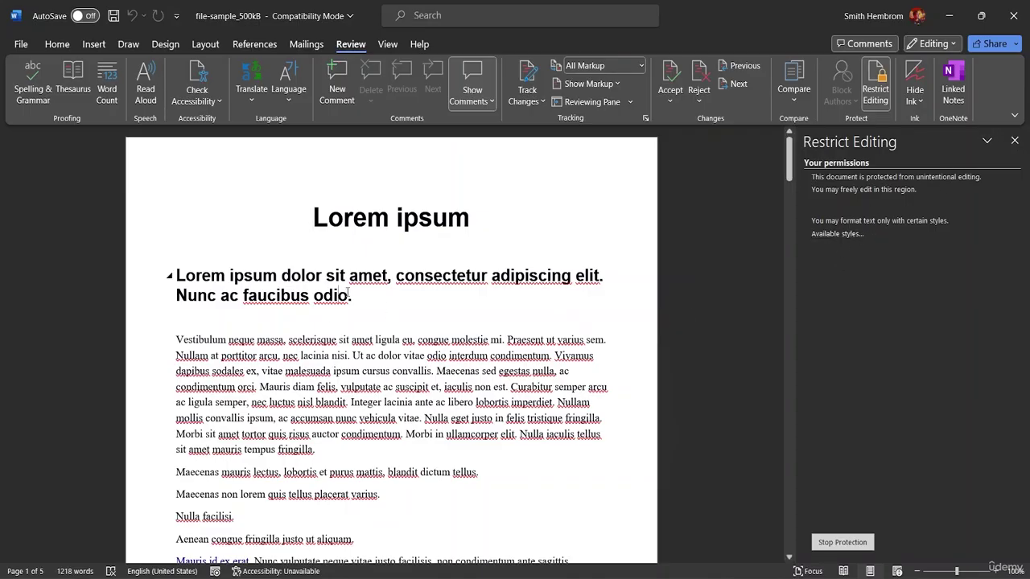
Step: Test editing the second heading, swapping the L of 'Lorem' for a lowercase l and restoring it
{"action": "left_click_drag", "start_coordinate": [347, 293], "coordinate": [256, 294]}
{"action": "left_click", "coordinate": [212, 273]}
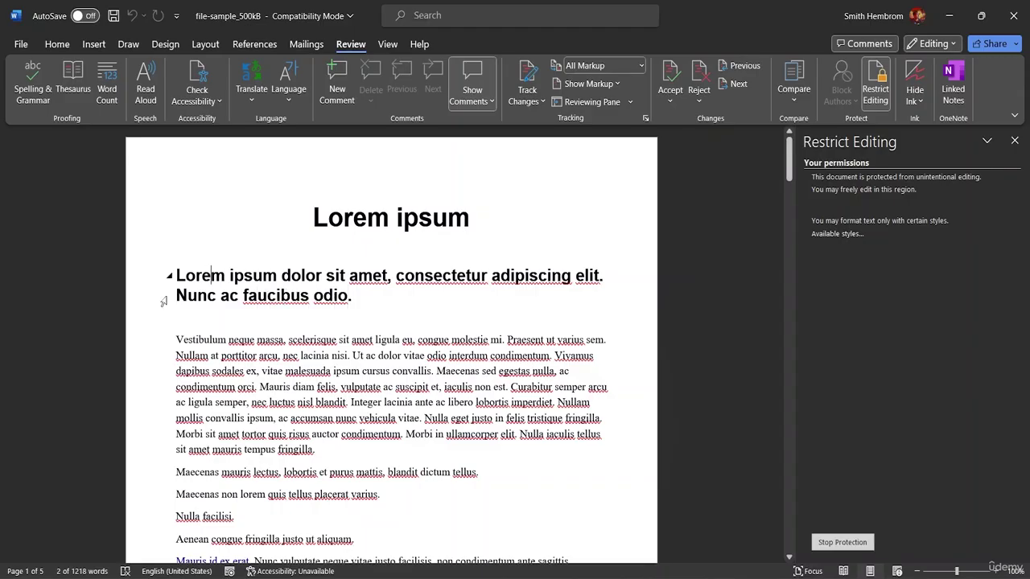
{"action": "key", "text": "Left"}
{"action": "key", "text": "Left"}
{"action": "key", "text": "Left"}
{"action": "key", "text": "BackSpace"}
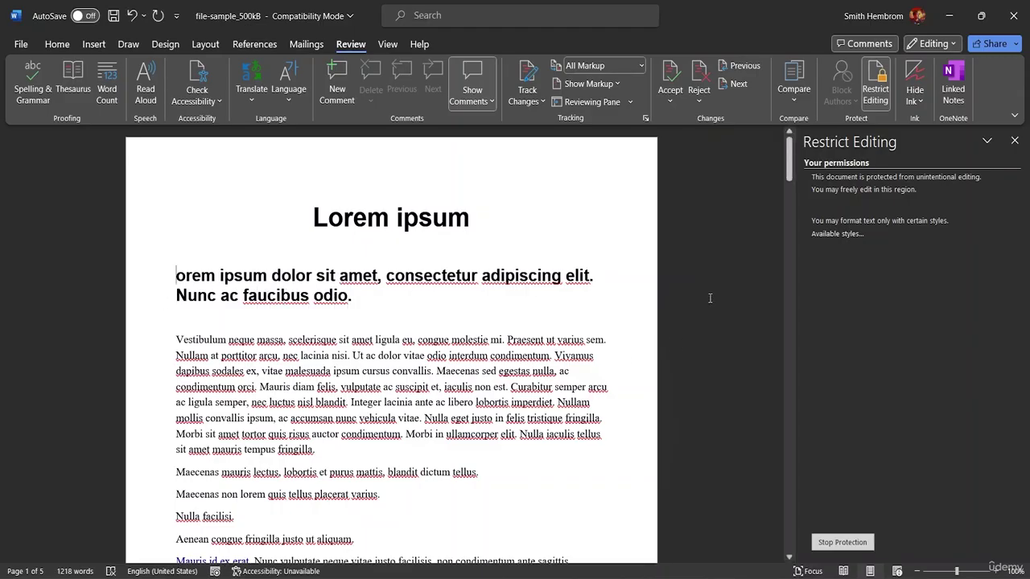
{"action": "type", "text": "l"}
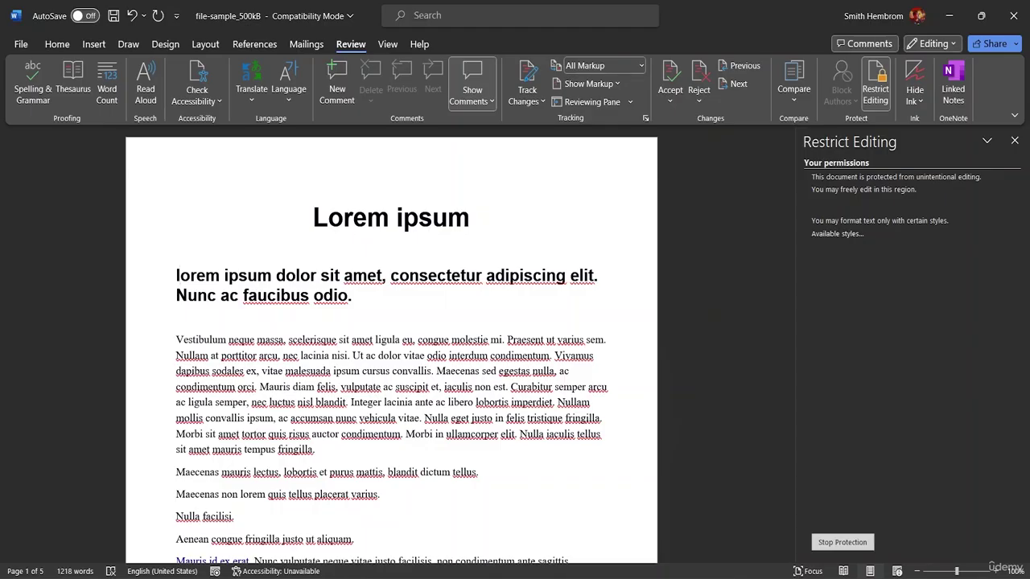
{"action": "key", "text": "BackSpace"}
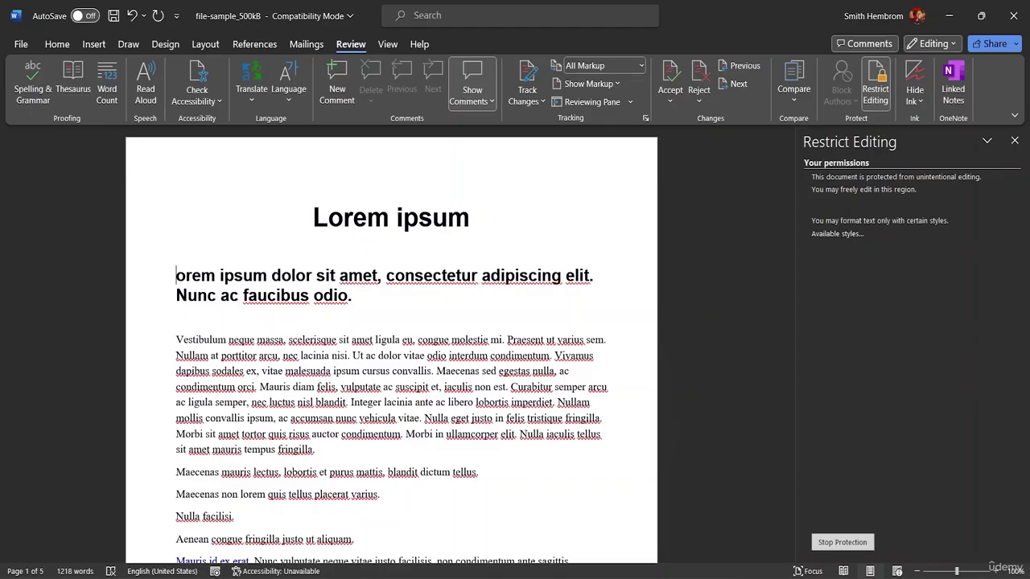
{"action": "type", "text": "L"}
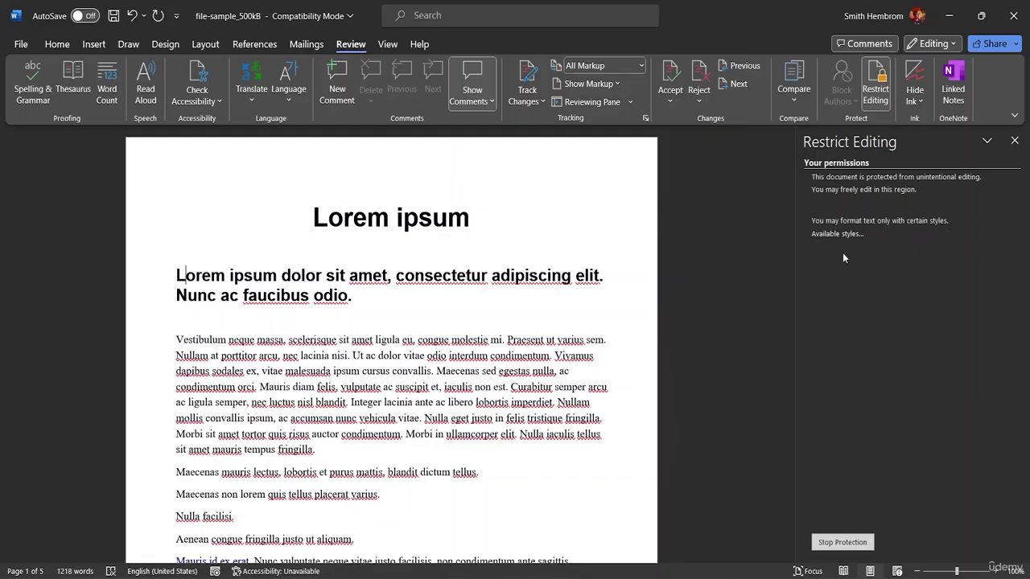
Step: Look through the list of still-allowed styles, then close the Styles pane
{"action": "left_click", "coordinate": [829, 236]}
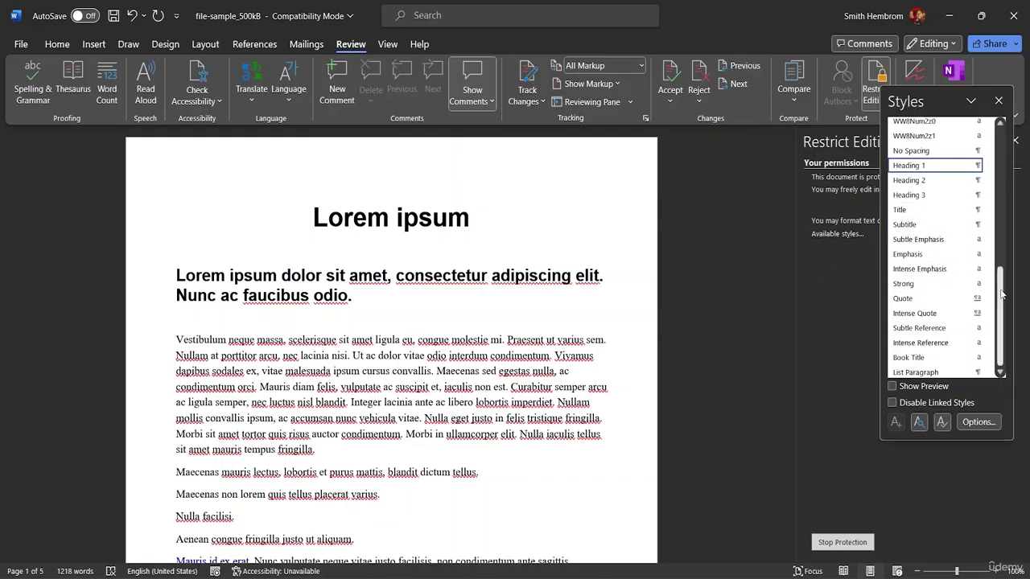
{"action": "left_click_drag", "start_coordinate": [1000, 294], "coordinate": [1015, 320]}
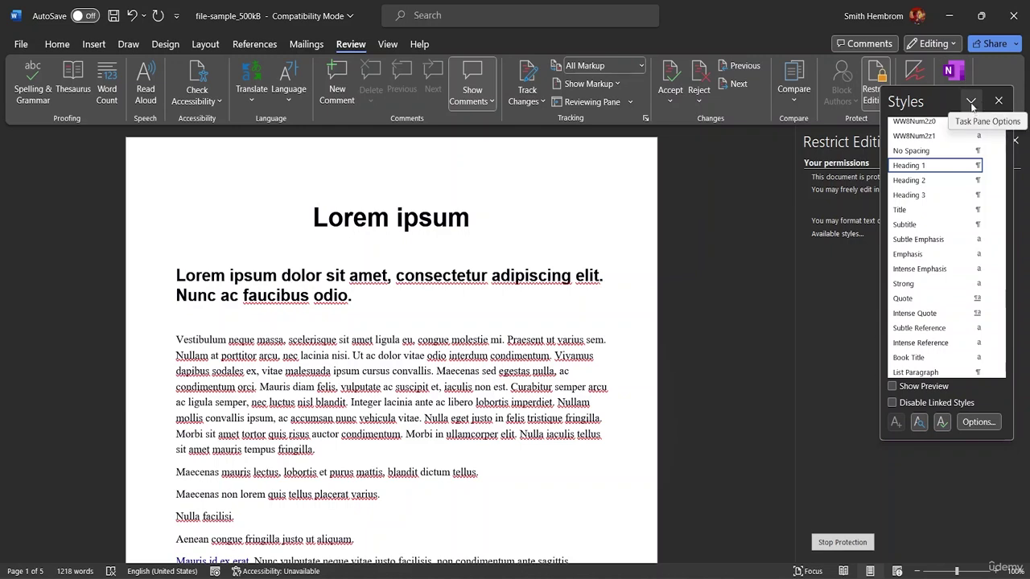
{"action": "left_click", "coordinate": [998, 102]}
Step: Unprotect the document with its password and untick 'Limit formatting to a selection of styles'
{"action": "left_click", "coordinate": [845, 543]}
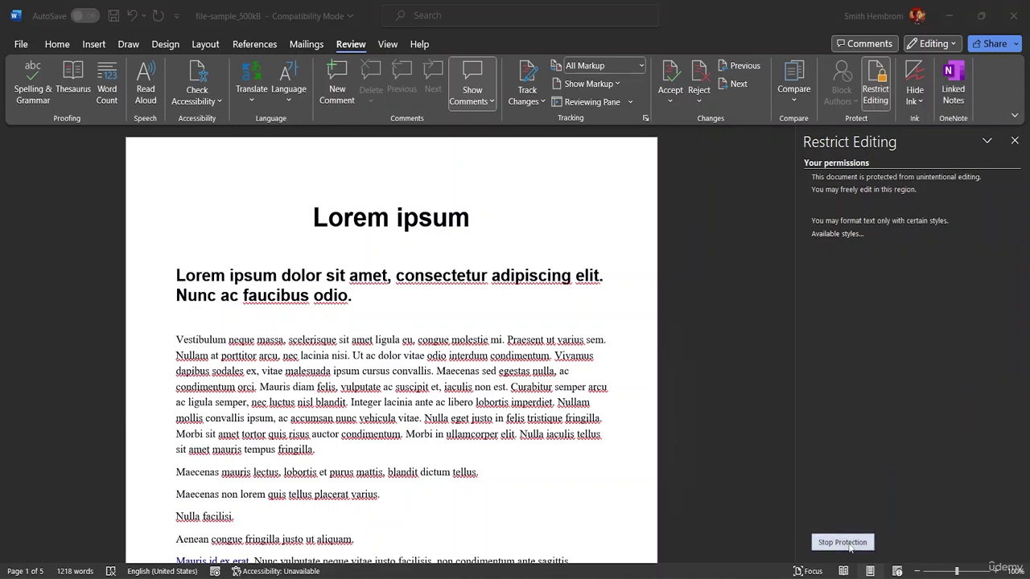
{"action": "type", "text": "p"}
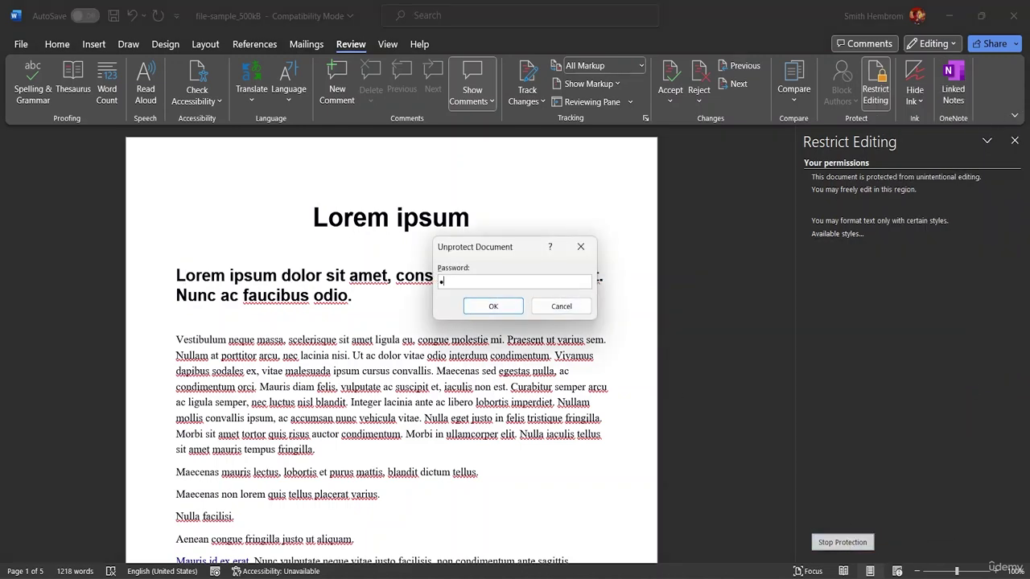
{"action": "type", "text": "s"}
{"action": "left_click", "coordinate": [493, 306]}
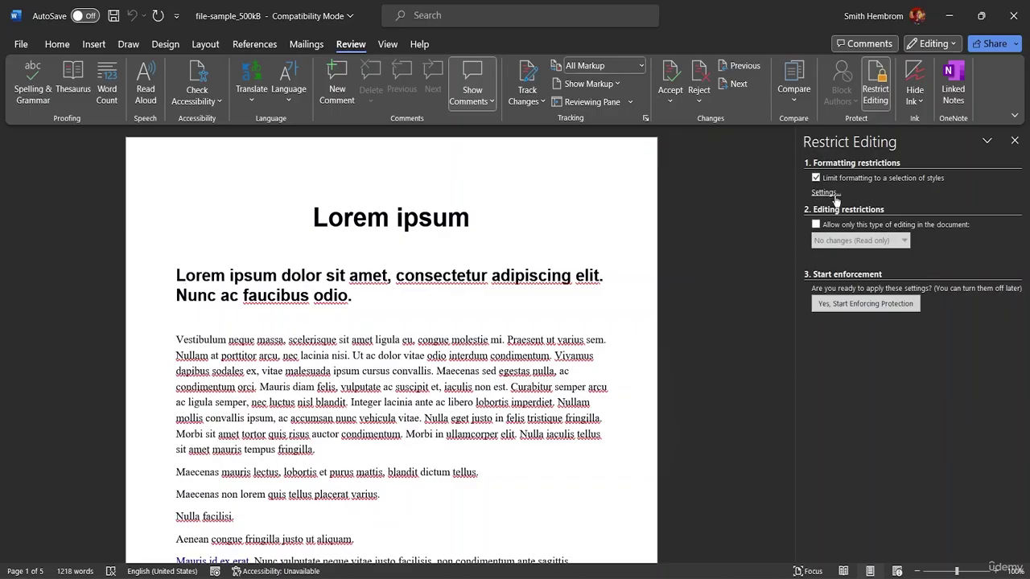
{"action": "left_click", "coordinate": [816, 179]}
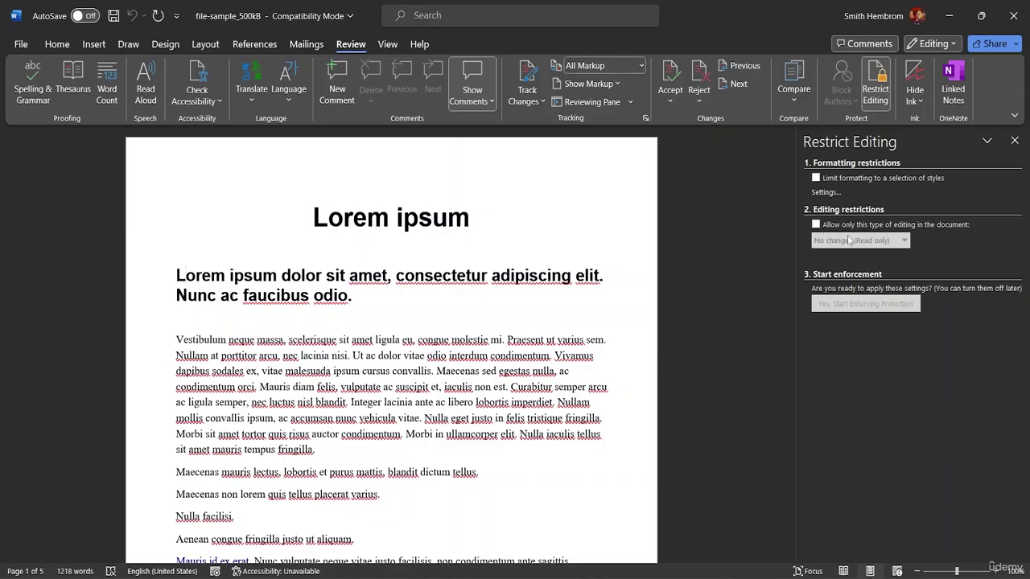
Step: Allow only 'No changes (Read only)' editing, leaving the Everyone exception unticked
{"action": "left_click", "coordinate": [816, 224]}
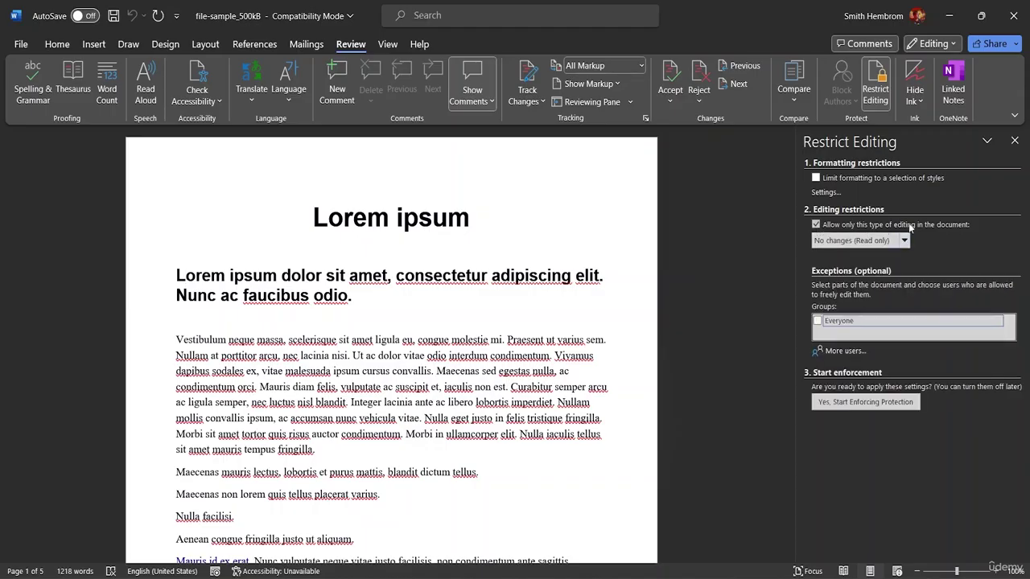
{"action": "left_click", "coordinate": [904, 243]}
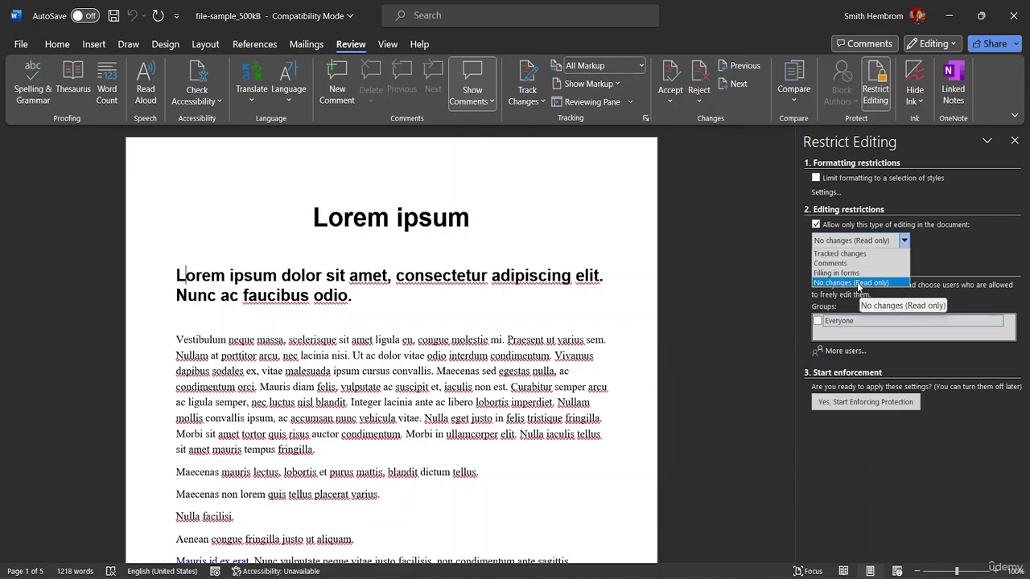
{"action": "left_click", "coordinate": [857, 286]}
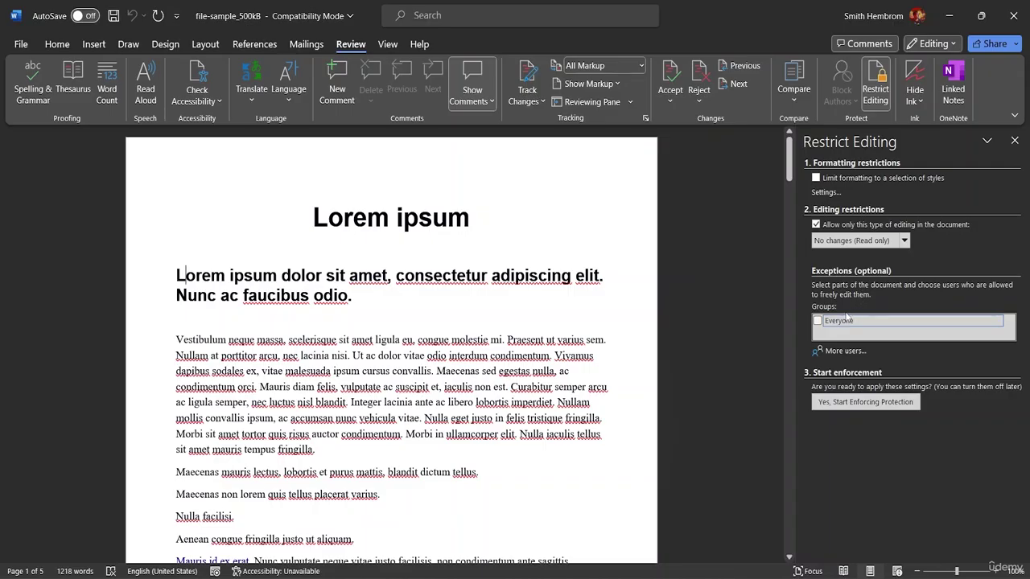
{"action": "left_click", "coordinate": [818, 321]}
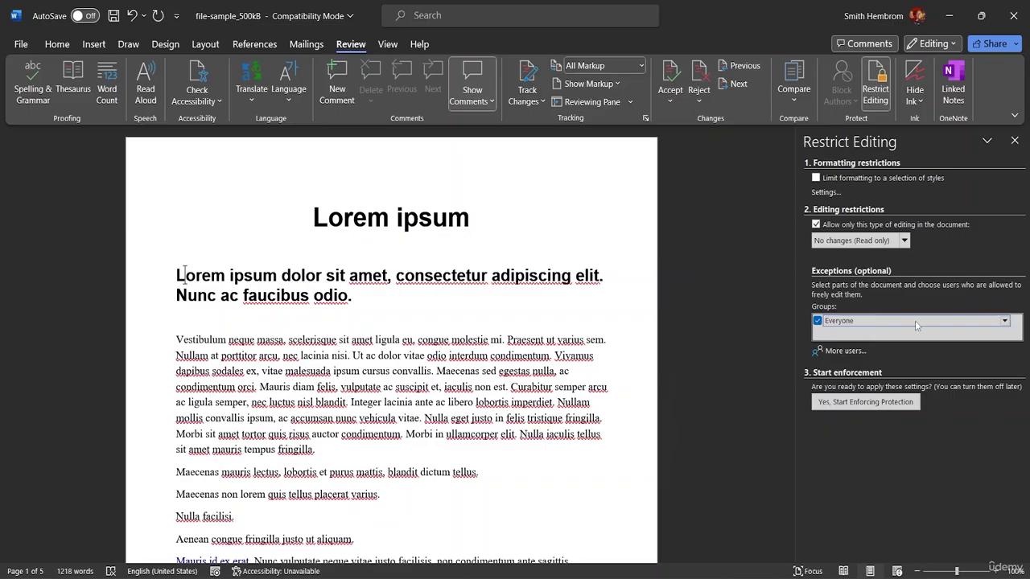
{"action": "left_click", "coordinate": [818, 321]}
Step: Enforce the read-only protection with a password entered and confirmed
{"action": "left_click", "coordinate": [843, 403]}
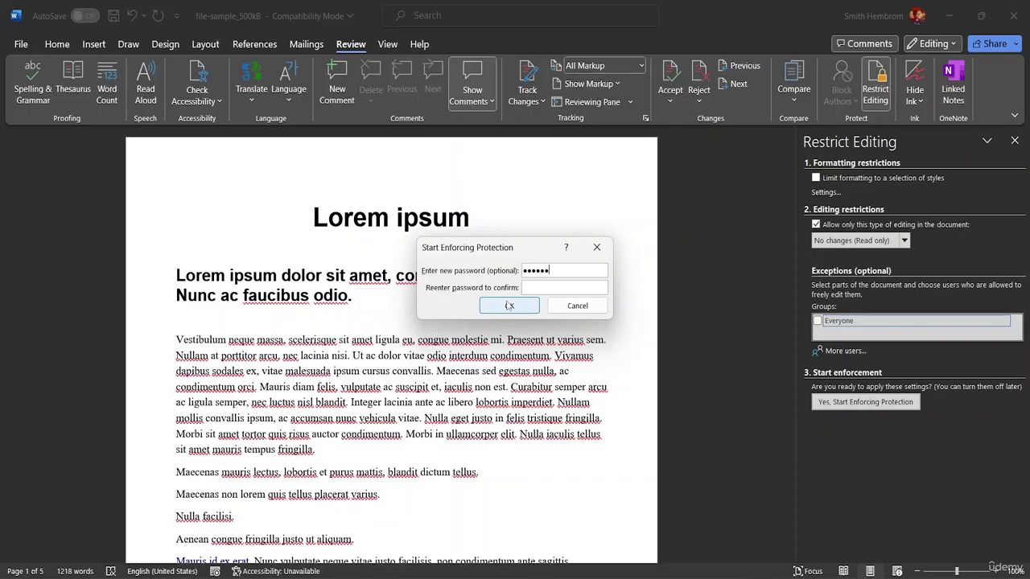
{"action": "left_click", "coordinate": [536, 287]}
{"action": "type", "text": "12345"}
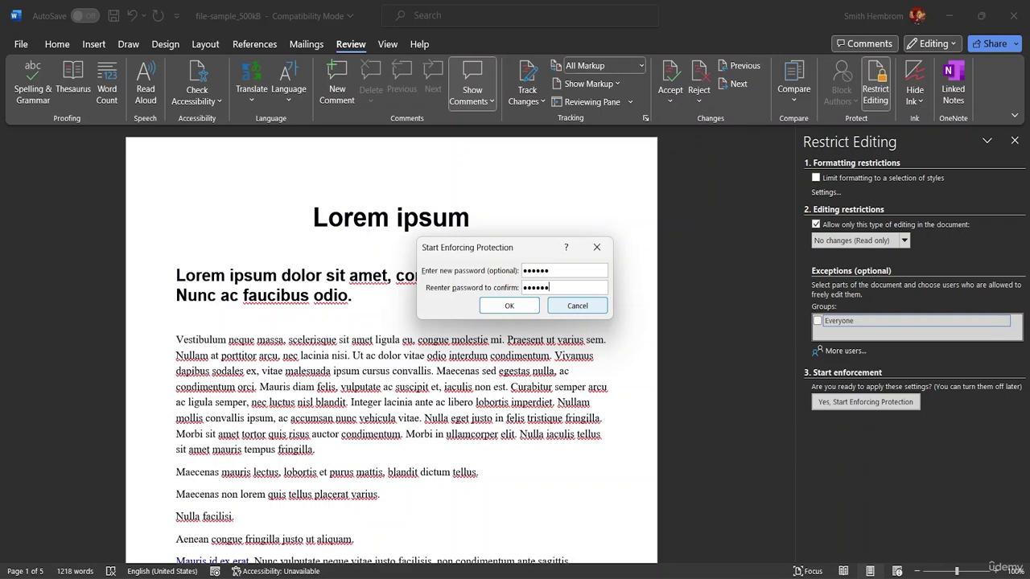
{"action": "type", "text": "6"}
{"action": "left_click", "coordinate": [509, 306]}
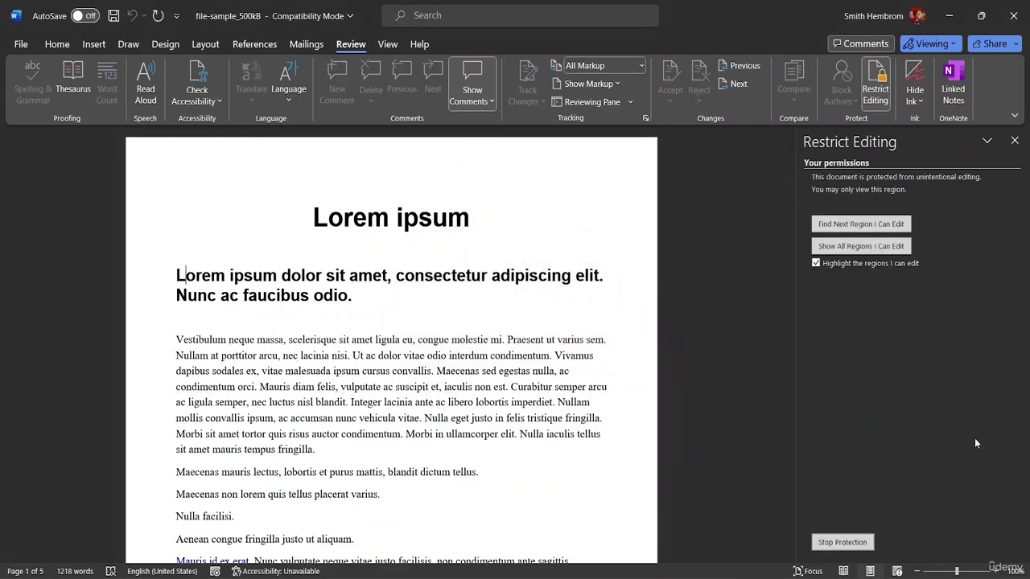
Step: Try deleting characters in the heading, including inside 'adipiscing', to confirm edits are blocked
{"action": "left_click", "coordinate": [383, 295]}
{"action": "key", "text": "BackSpace"}
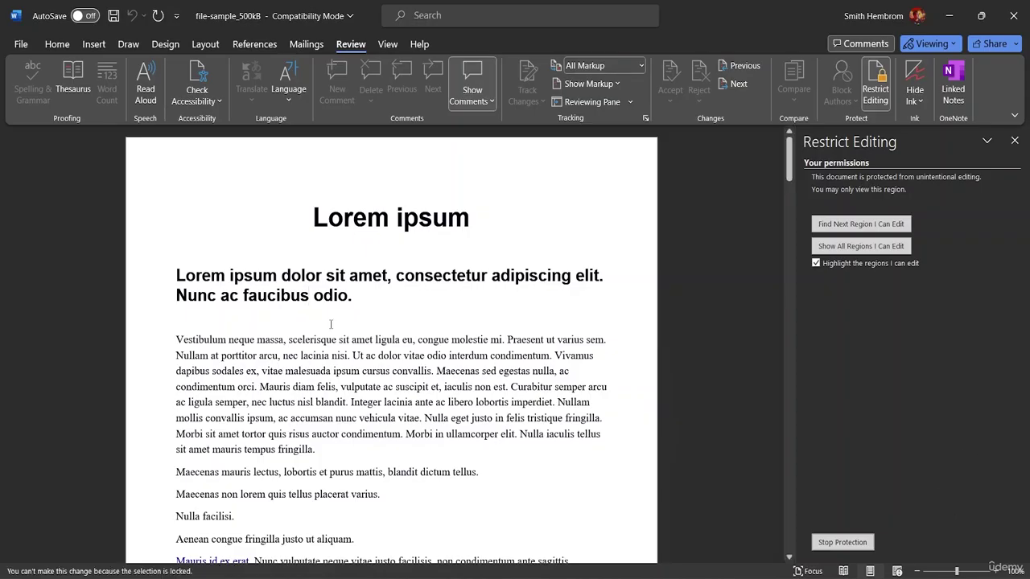
{"action": "key", "text": "BackSpace"}
{"action": "left_click", "coordinate": [511, 278]}
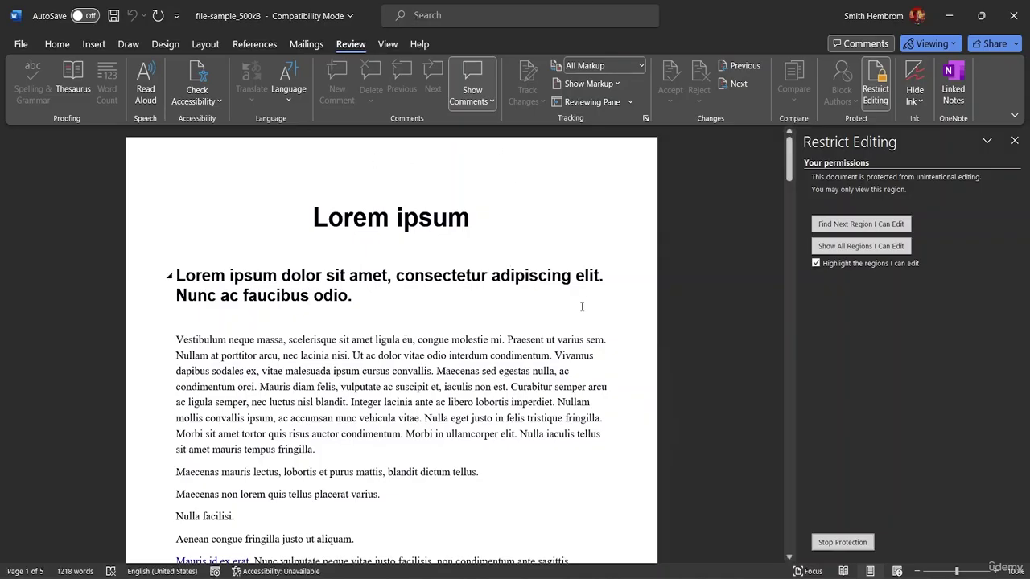
{"action": "key", "text": "BackSpace"}
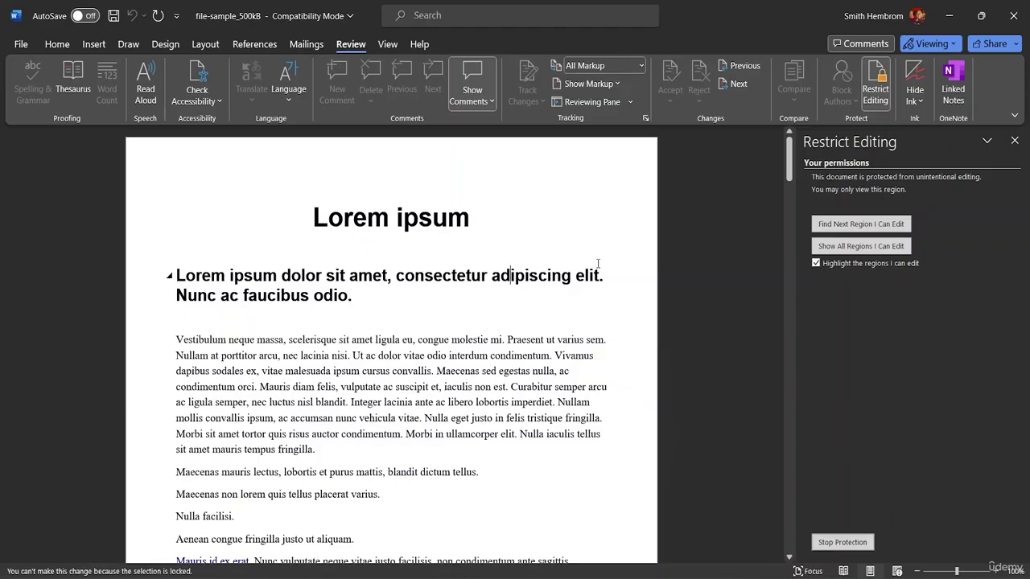
Step: Check the Home tab and select 'Lorem ipsum dolor sit amet,' in the heading, then choose Stop Protection
{"action": "left_click", "coordinate": [58, 44]}
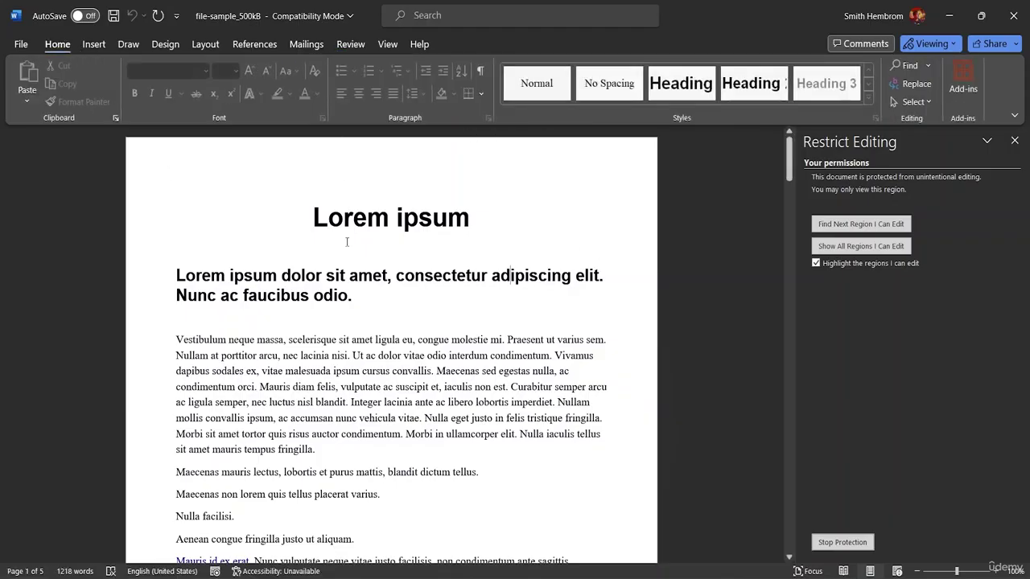
{"action": "left_click_drag", "start_coordinate": [395, 275], "coordinate": [177, 251]}
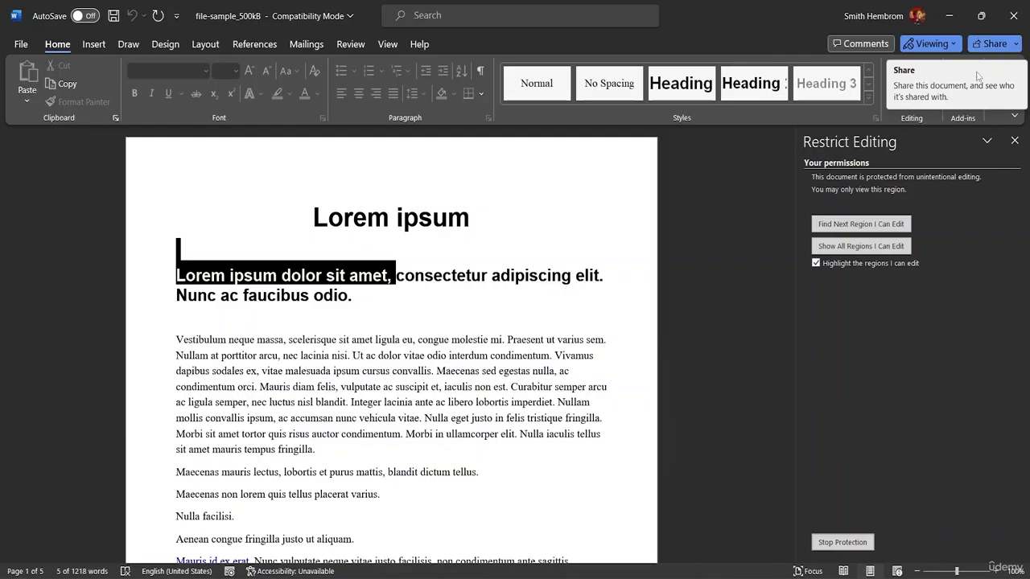
{"action": "left_click", "coordinate": [613, 328]}
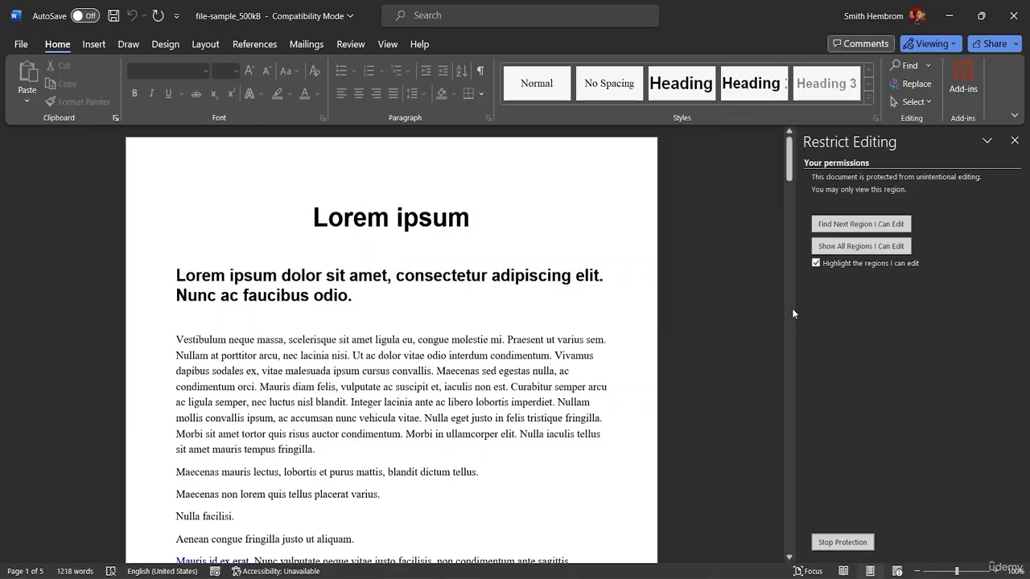
{"action": "left_click_drag", "start_coordinate": [789, 156], "coordinate": [866, 181]}
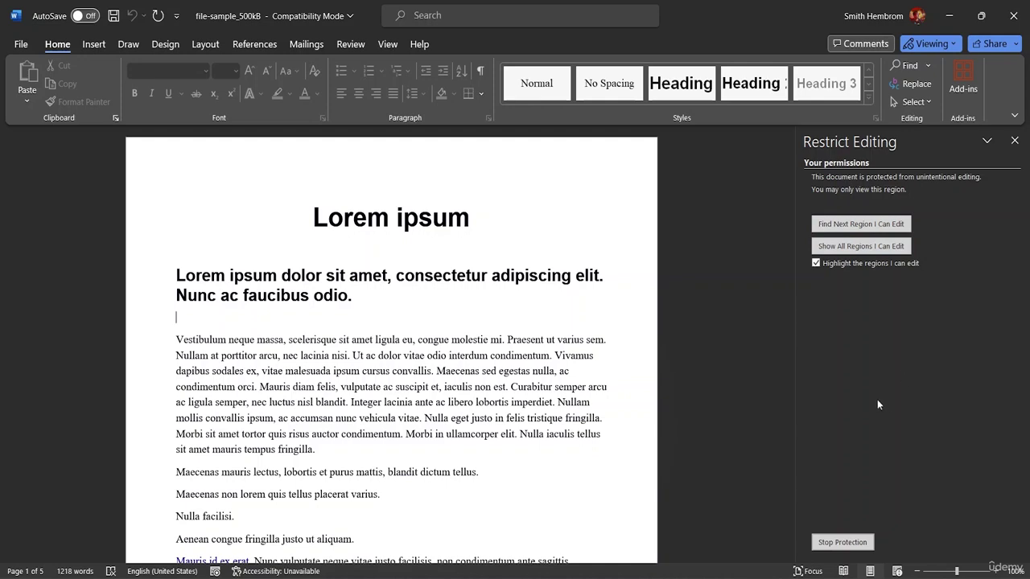
{"action": "left_click", "coordinate": [859, 539]}
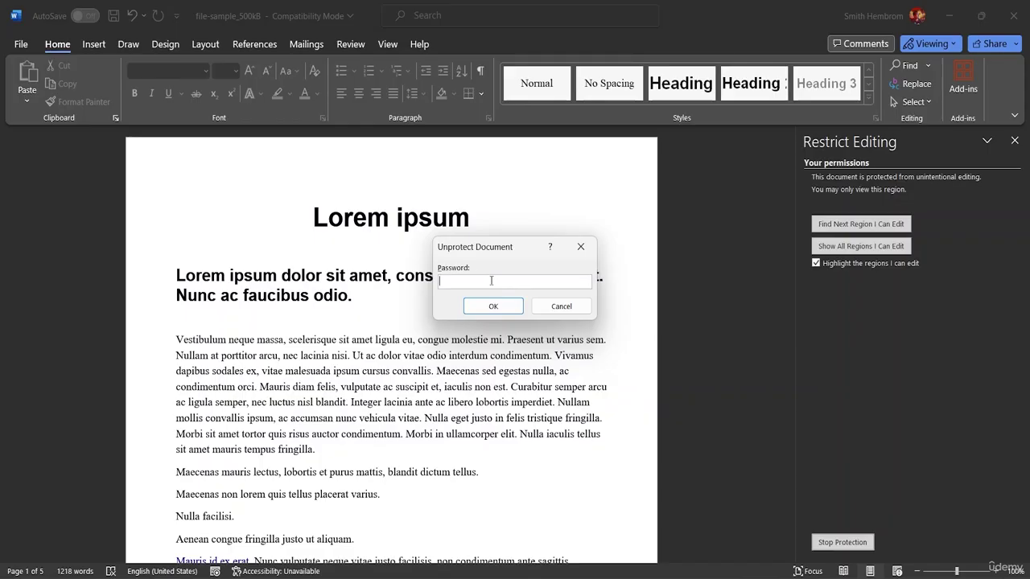
Step: Enter the password in the Unprotect Document prompt to lift read-only protection
{"action": "type", "text": "12"}
{"action": "left_click", "coordinate": [493, 307]}
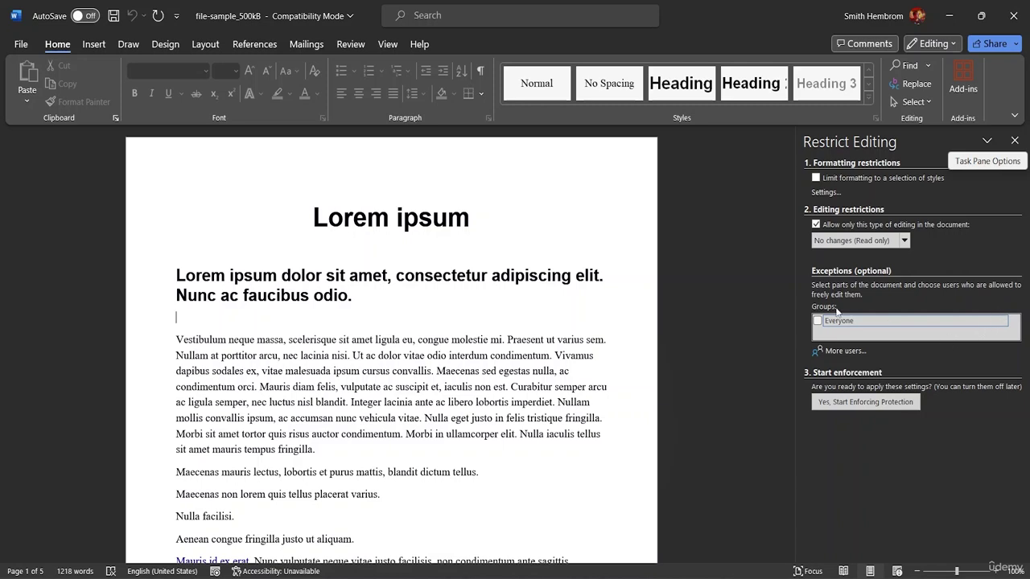
Step: Clear the Everyone exception and untick 'Allow only this type of editing in the document'
{"action": "left_click", "coordinate": [1003, 321]}
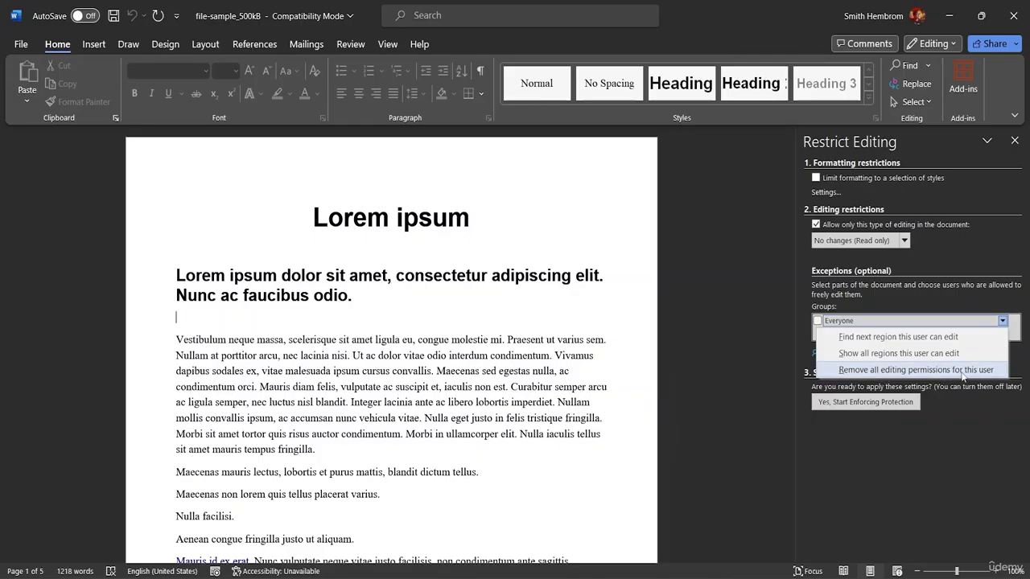
{"action": "left_click", "coordinate": [918, 433]}
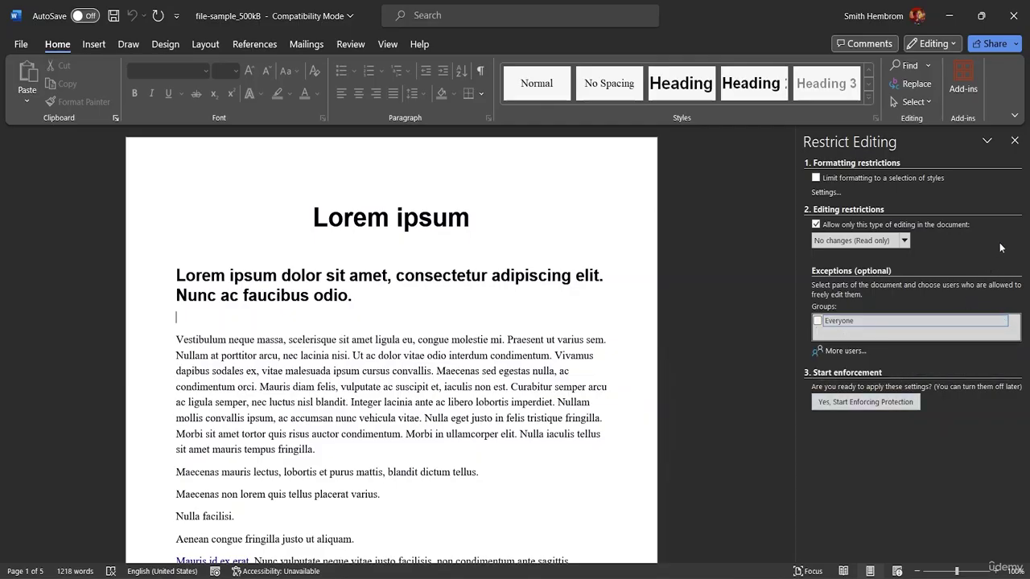
{"action": "left_click", "coordinate": [901, 326]}
{"action": "left_click", "coordinate": [1004, 321]}
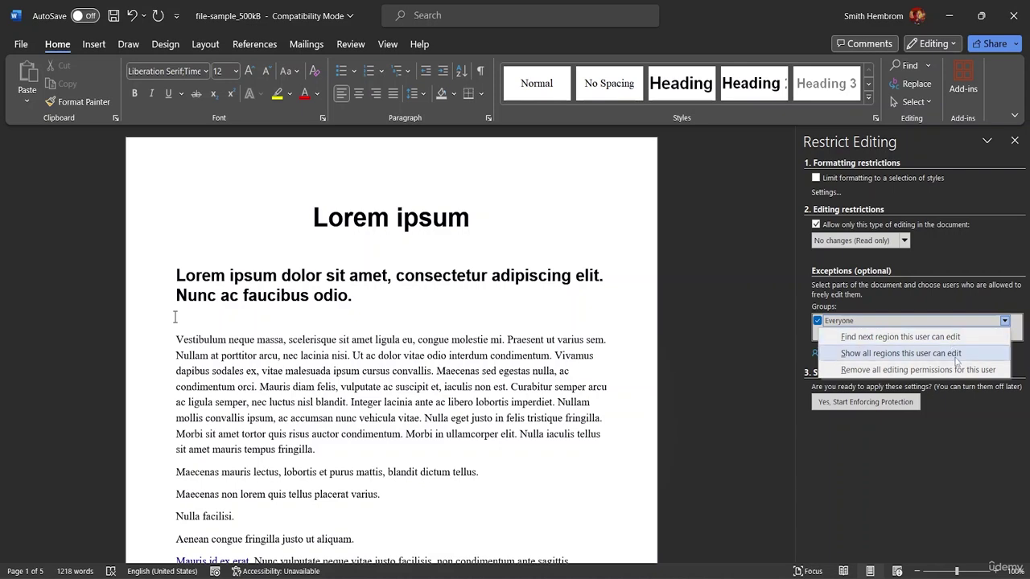
{"action": "left_click", "coordinate": [963, 315]}
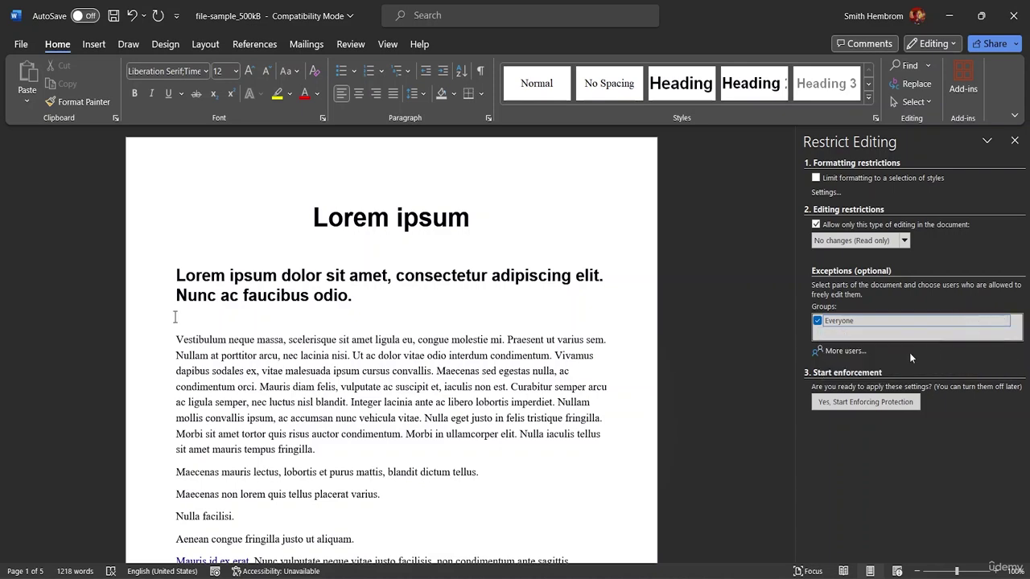
{"action": "left_click", "coordinate": [818, 321]}
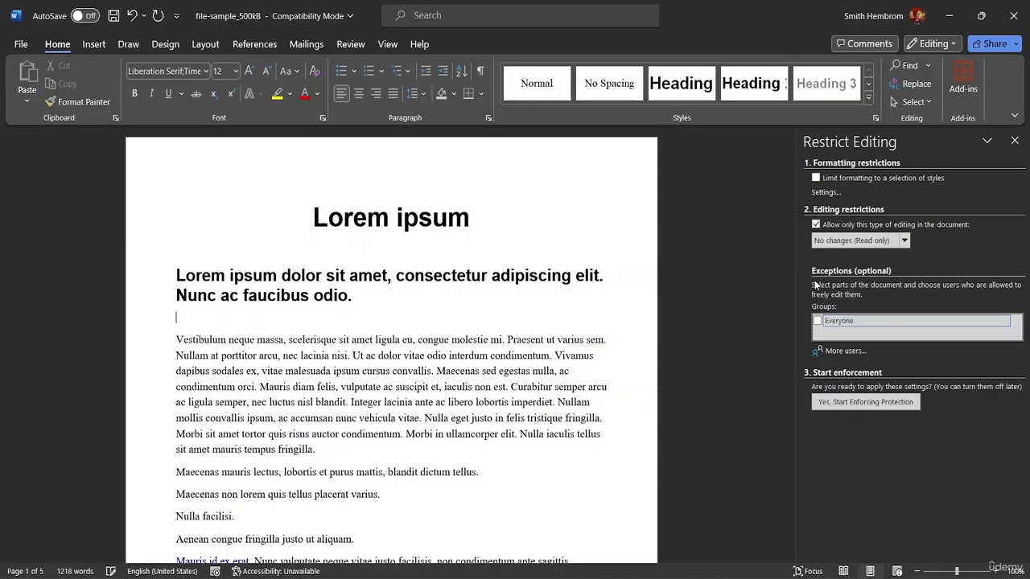
{"action": "left_click", "coordinate": [816, 224]}
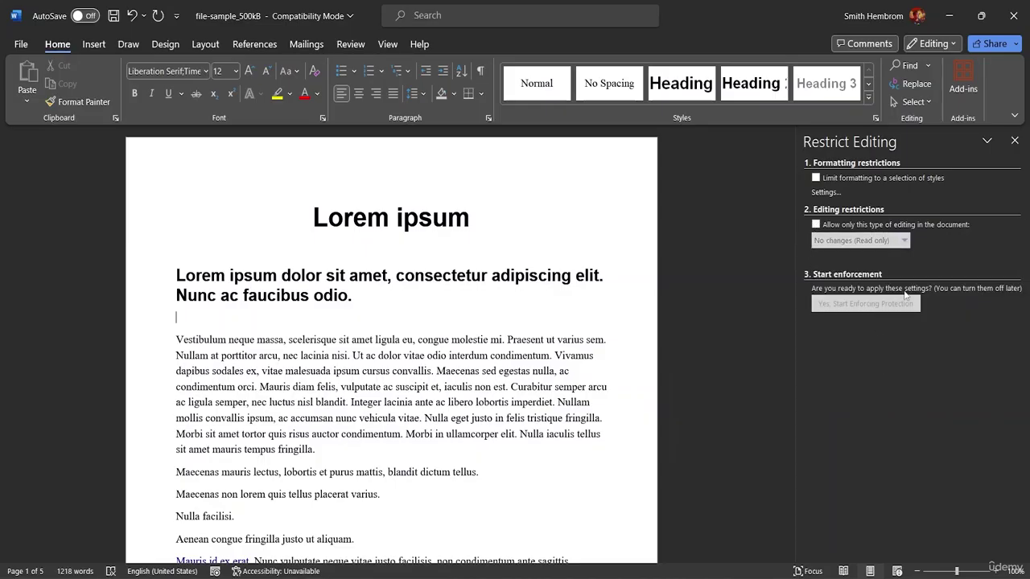
Step: Close the Restrict Editing pane, glance at the Layout tab, and return to Review
{"action": "left_click", "coordinate": [1014, 141]}
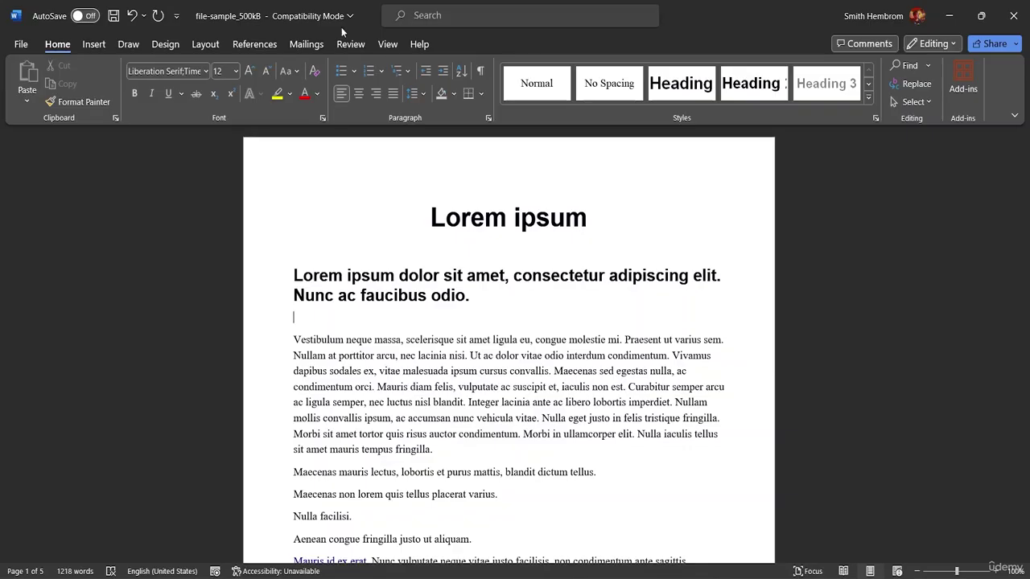
{"action": "left_click", "coordinate": [195, 47]}
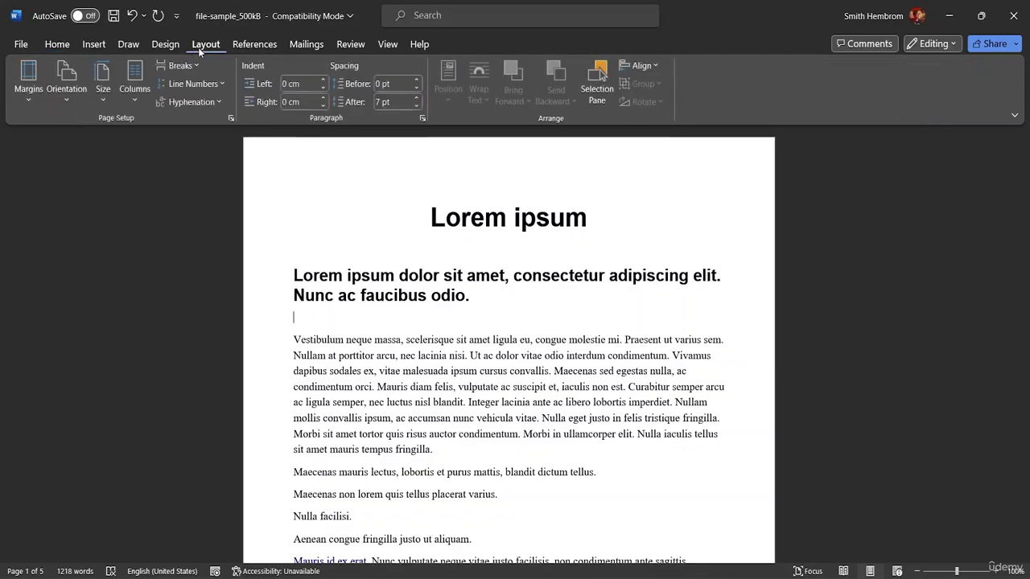
{"action": "left_click", "coordinate": [350, 46]}
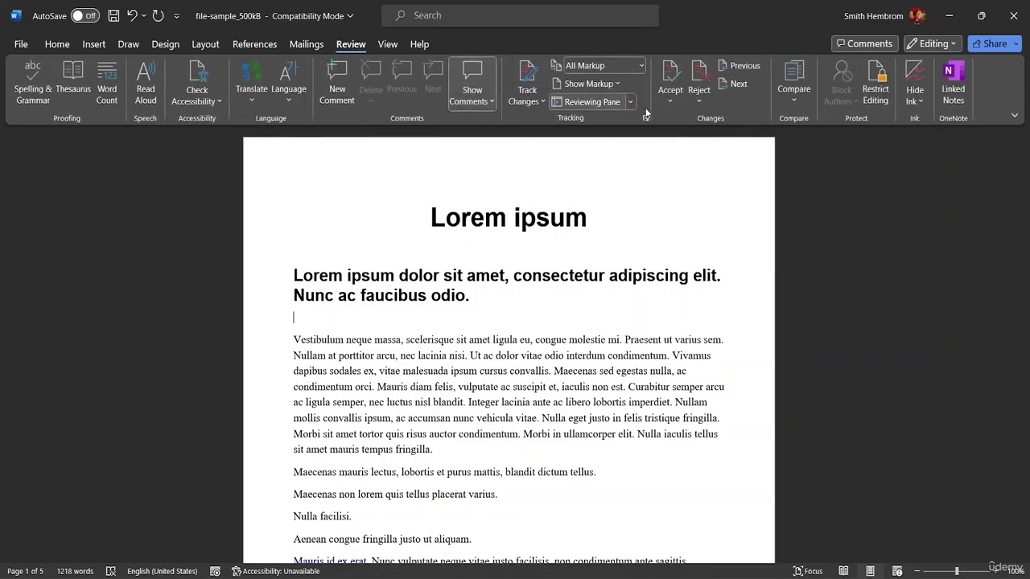